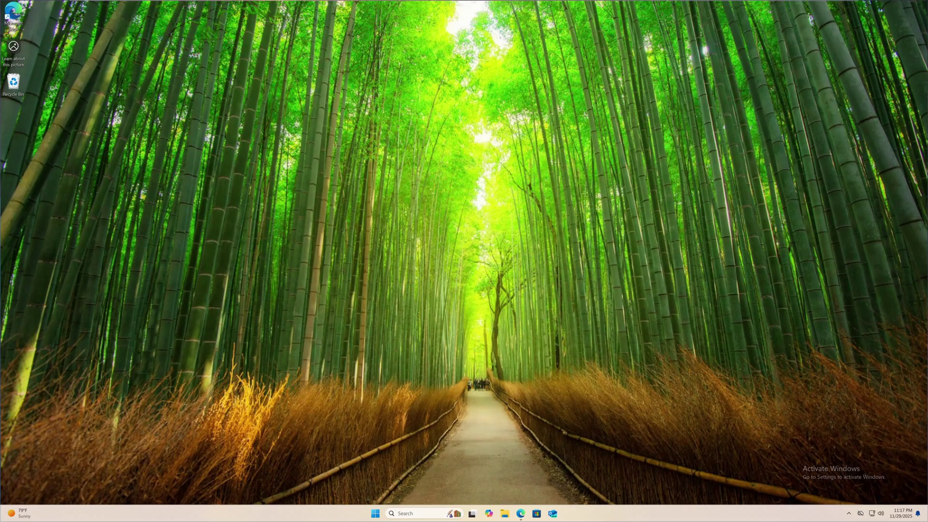
Step: In Taskbar settings, set Search to Hide, turn Widgets off, and expand Other system tray icons
{"action": "left_click", "coordinate": [376, 517]}
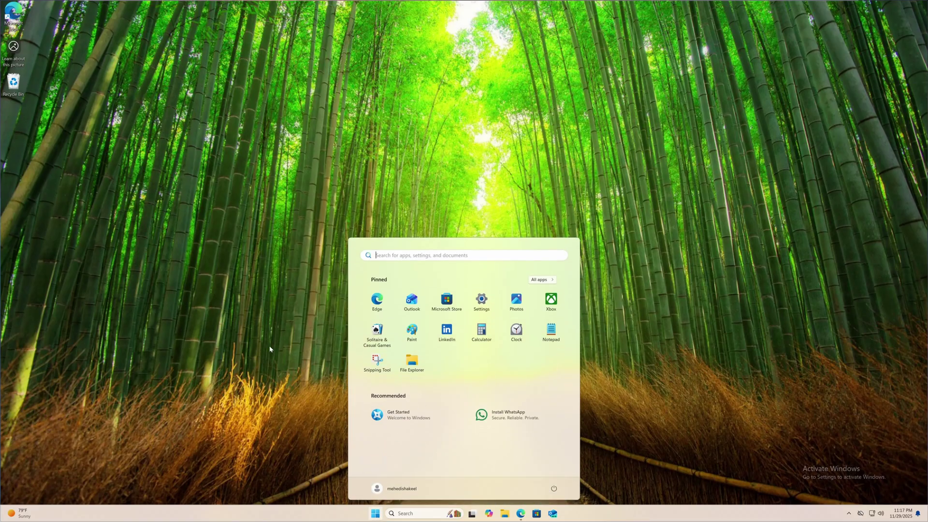
{"action": "left_click", "coordinate": [307, 155]}
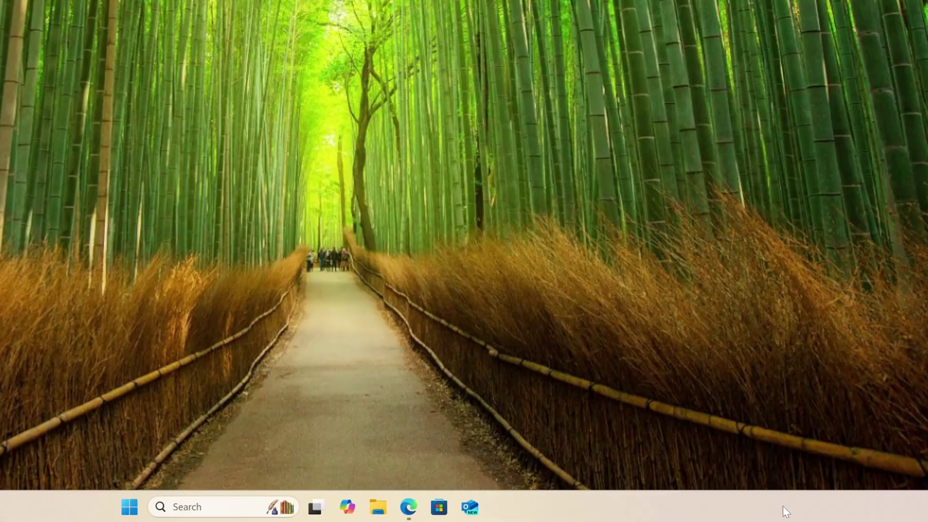
{"action": "right_click", "coordinate": [783, 507]}
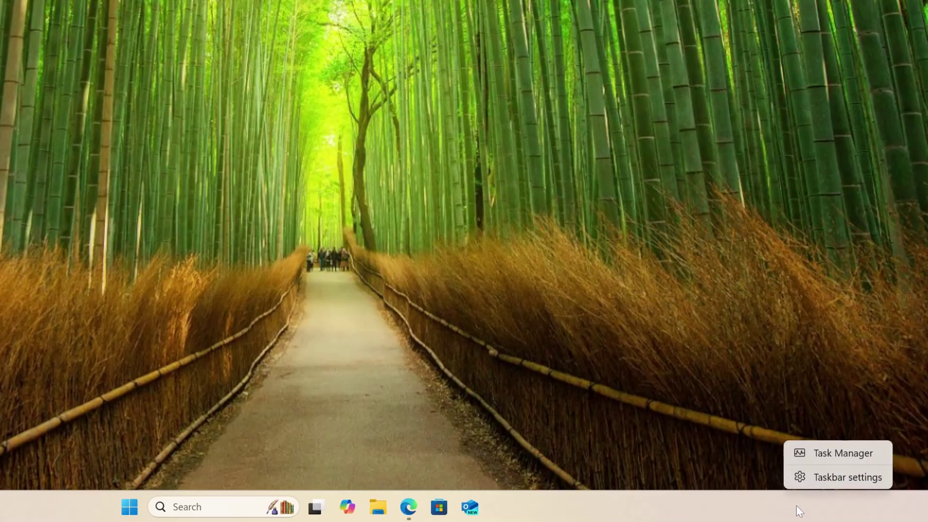
{"action": "left_click", "coordinate": [851, 479]}
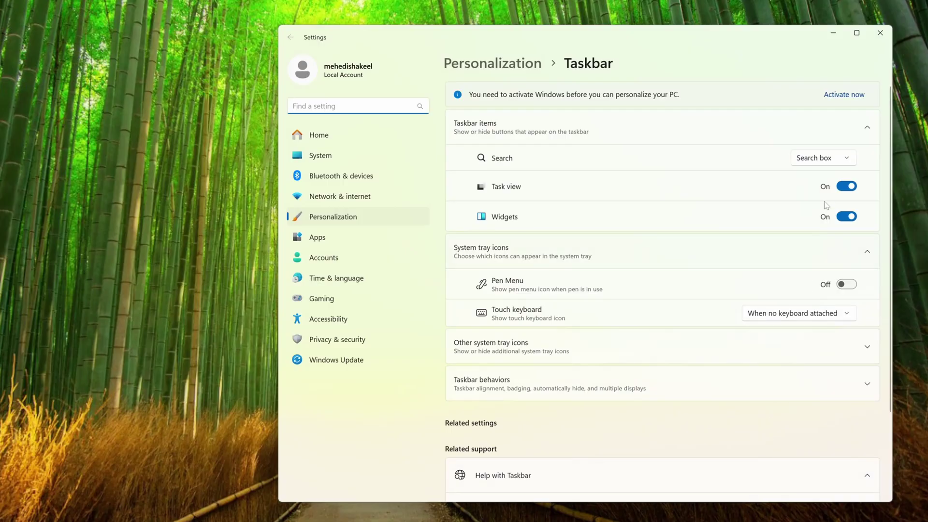
{"action": "left_click", "coordinate": [816, 205]}
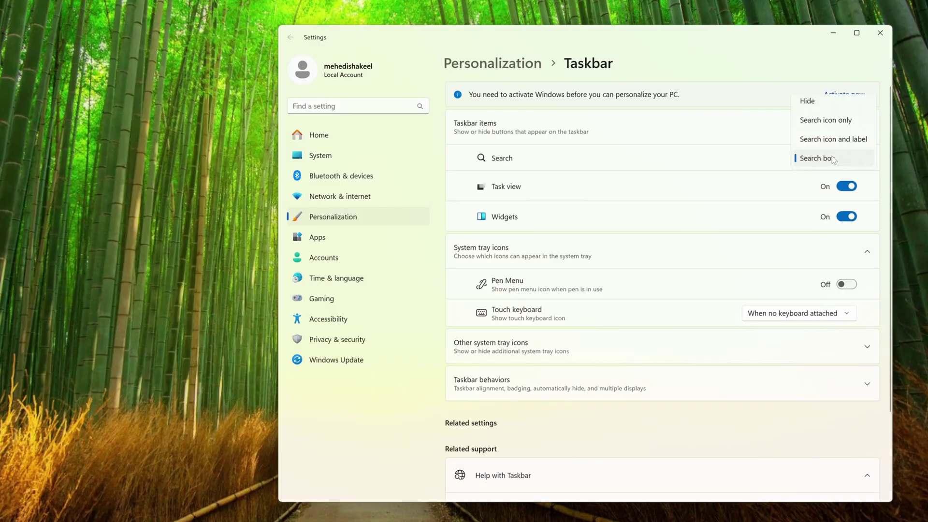
{"action": "left_click", "coordinate": [821, 99]}
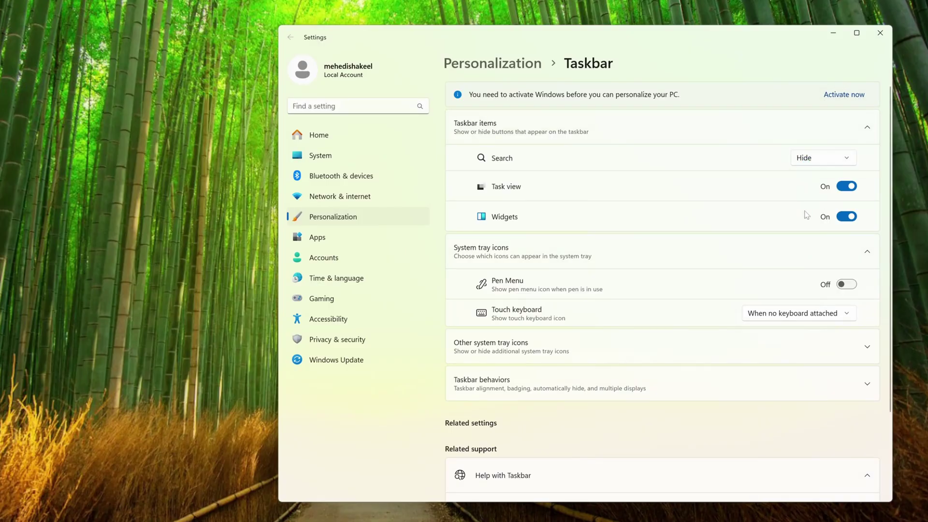
{"action": "left_click", "coordinate": [844, 218]}
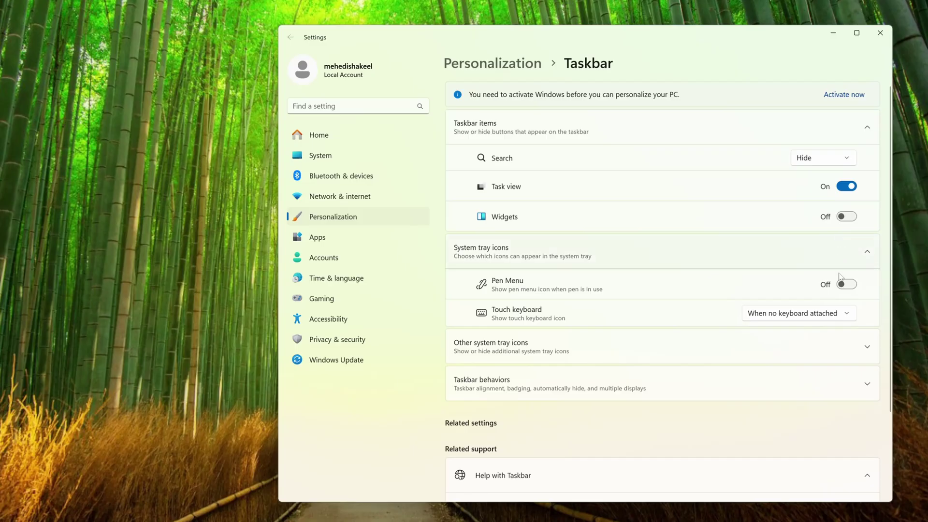
{"action": "left_click", "coordinate": [858, 350]}
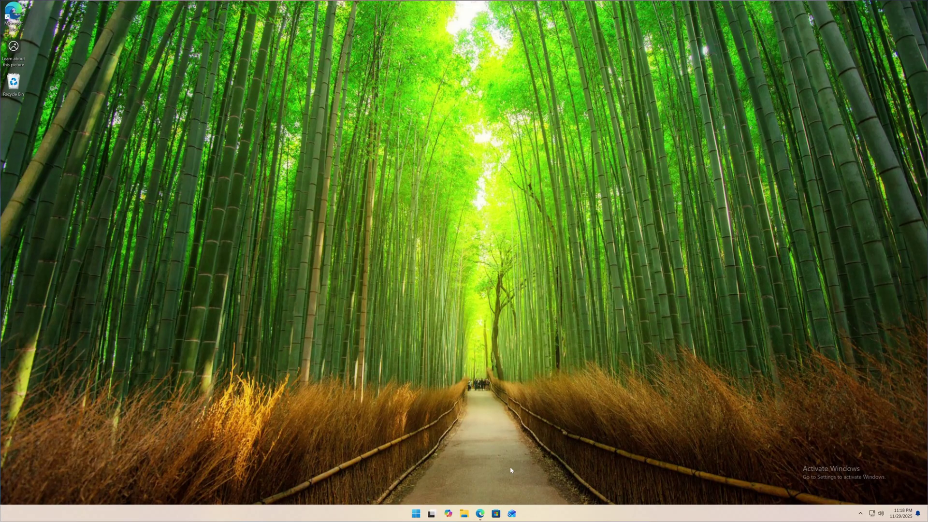
Step: Search 'windhaw' in Edge and download the Windhawk installer from windhawk.net
{"action": "left_click", "coordinate": [480, 513]}
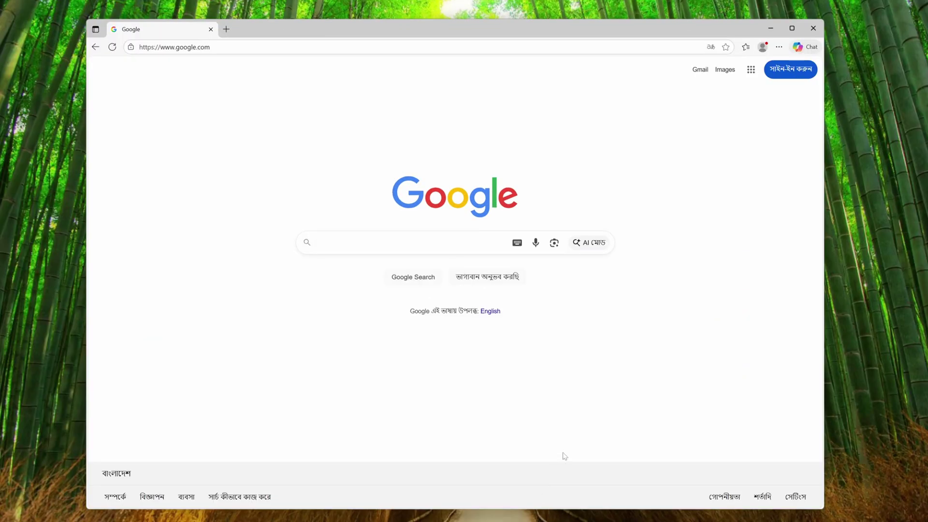
{"action": "type", "text": "windhaw"}
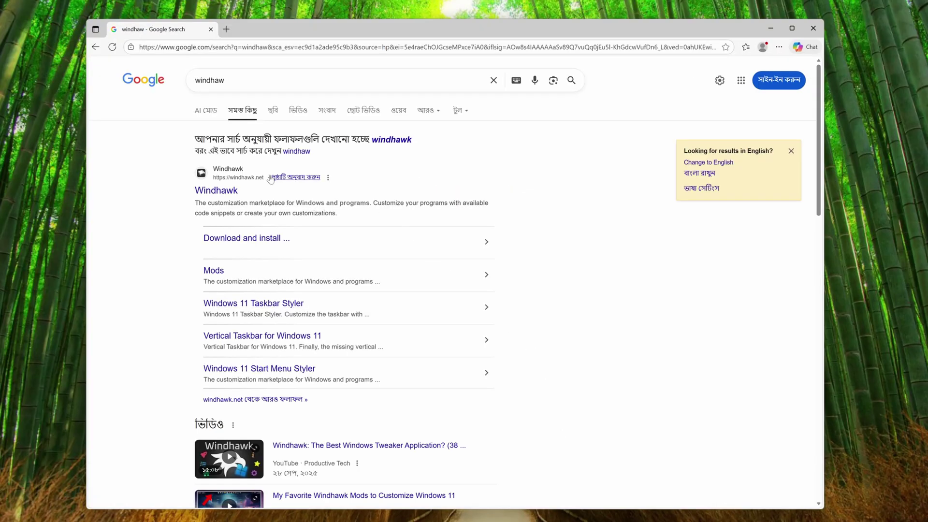
{"action": "left_click", "coordinate": [219, 192]}
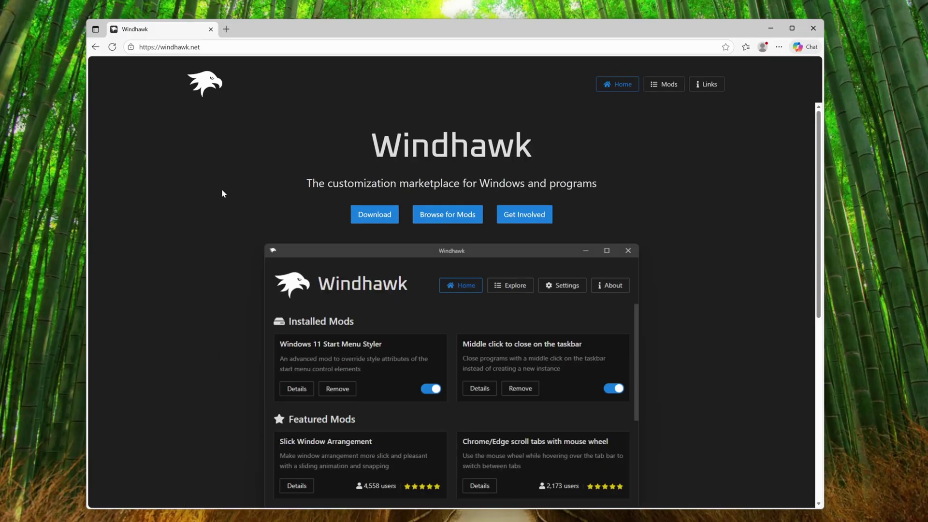
{"action": "left_click", "coordinate": [375, 215]}
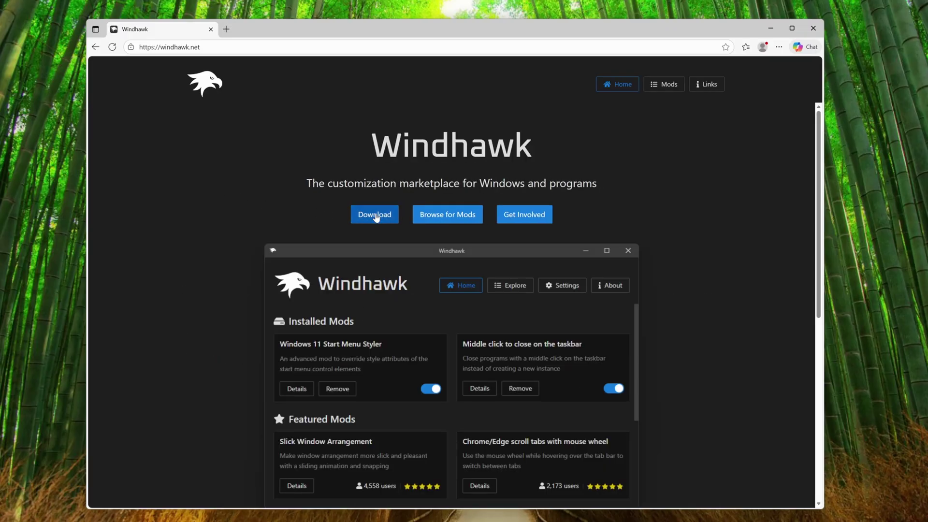
{"action": "left_click", "coordinate": [770, 29]}
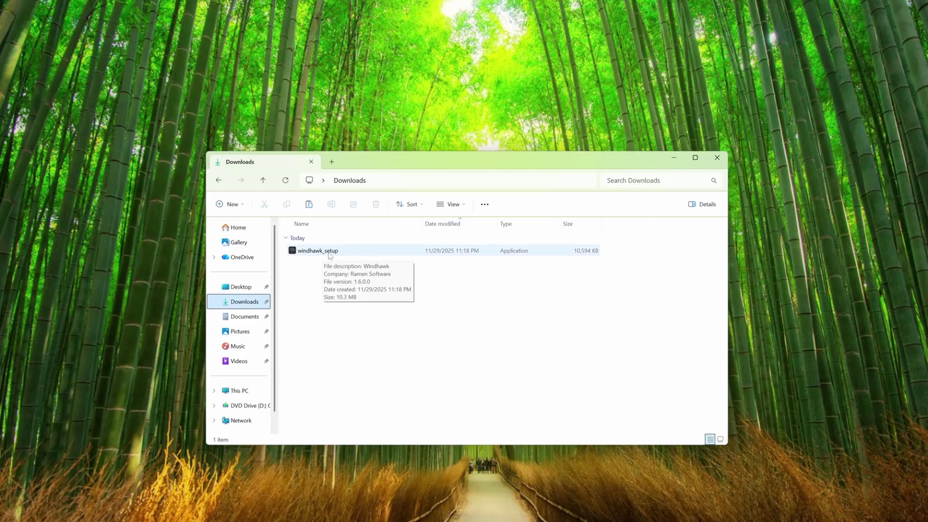
Step: Run windhawk_setup with admin approval, install Windhawk 1.6, and finish with Windhawk opening
{"action": "double_click", "coordinate": [330, 255]}
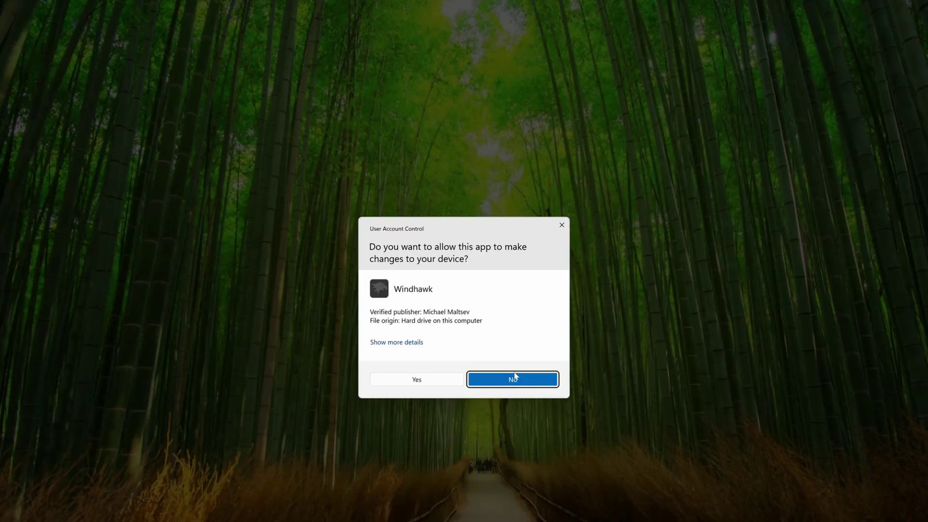
{"action": "left_click", "coordinate": [415, 376]}
{"action": "key", "text": "Return"}
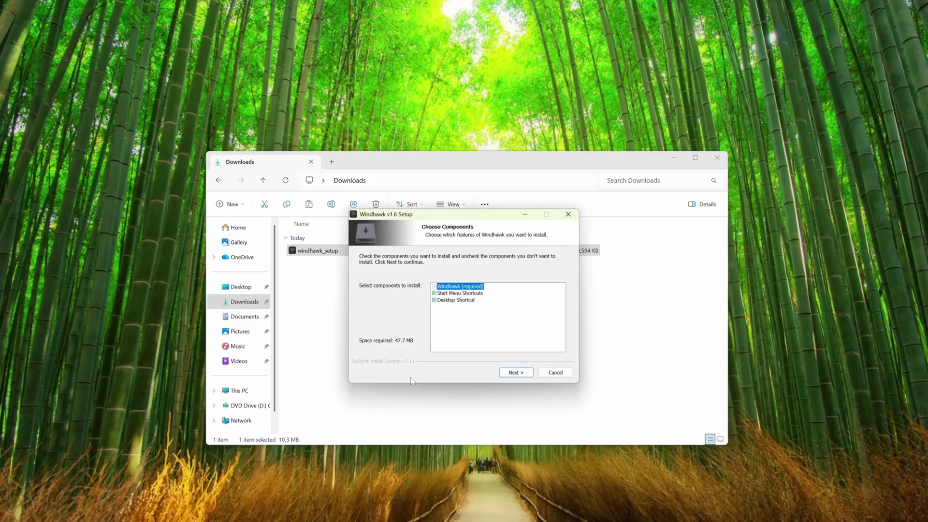
{"action": "left_click", "coordinate": [515, 373]}
{"action": "left_click", "coordinate": [516, 373]}
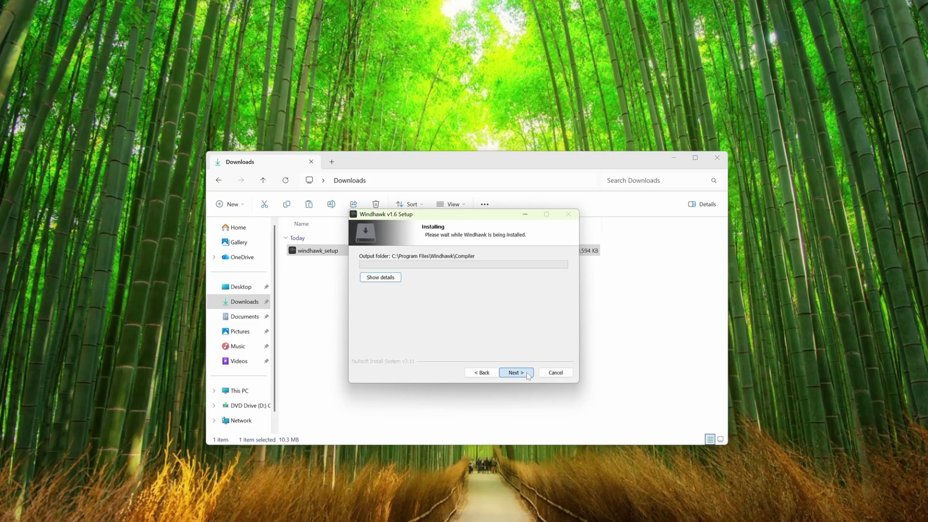
{"action": "left_click", "coordinate": [717, 157]}
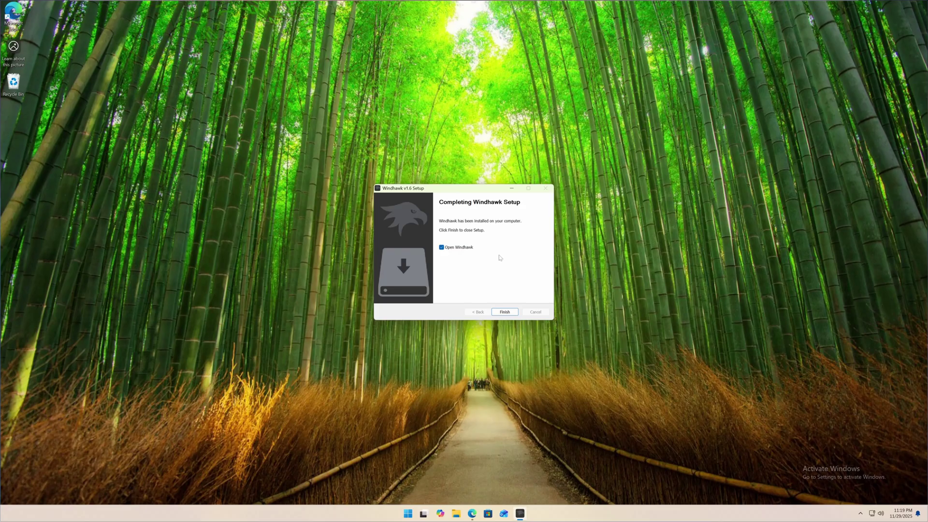
{"action": "left_click", "coordinate": [507, 312]}
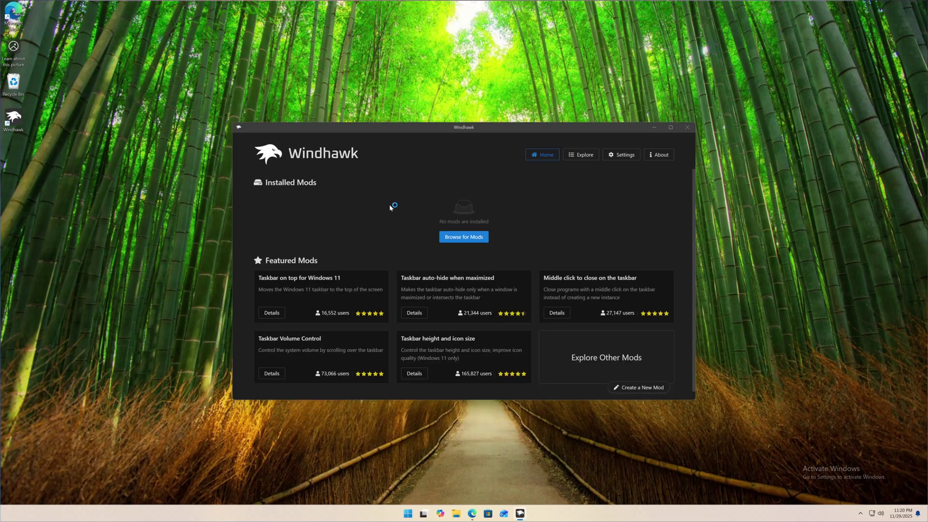
Step: Browse the Explore mod catalog down to the Windows 11 Taskbar Styler entry
{"action": "left_click", "coordinate": [579, 154]}
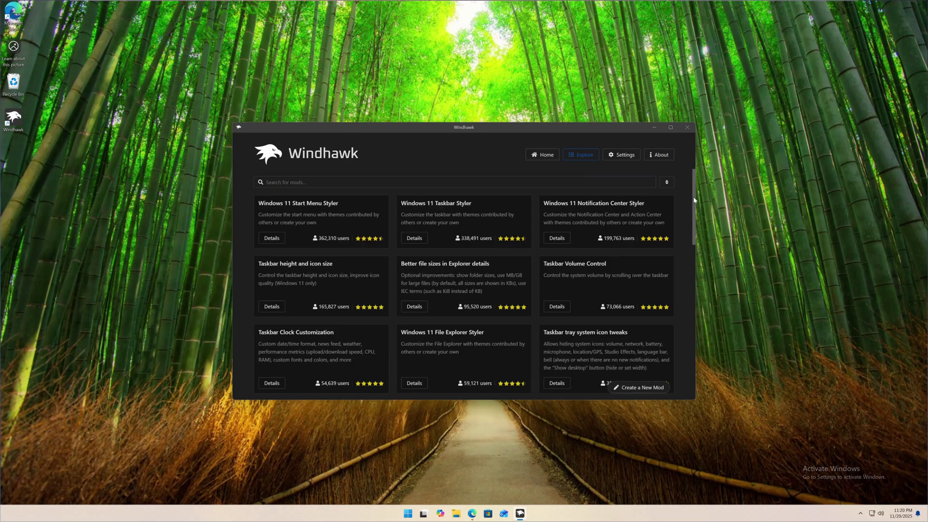
{"action": "mouse_move", "coordinate": [693, 196]}
{"action": "left_mouse_down"}
{"action": "mouse_move", "coordinate": [693, 313]}
{"action": "mouse_move", "coordinate": [702, 202]}
{"action": "left_mouse_up"}
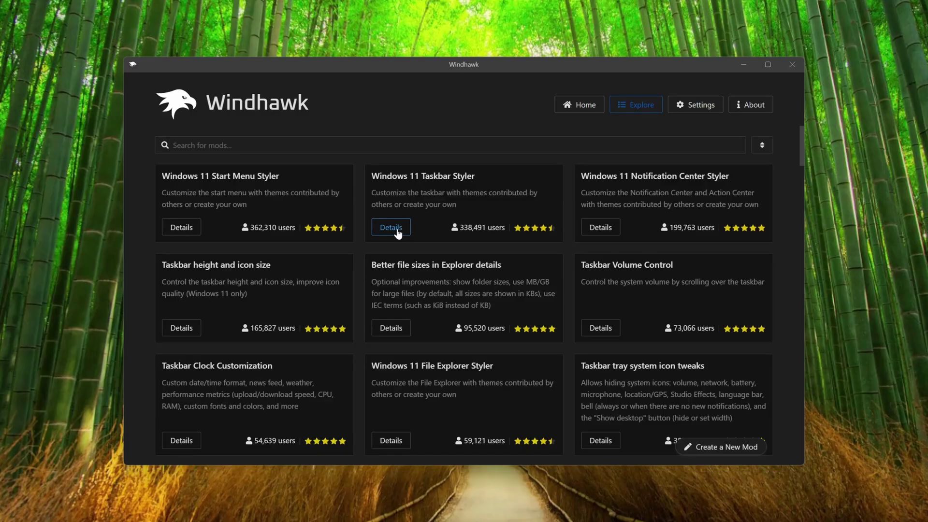
Step: Install the Windows 11 Taskbar Styler mod, accepting the risk warning
{"action": "left_click", "coordinate": [397, 229]}
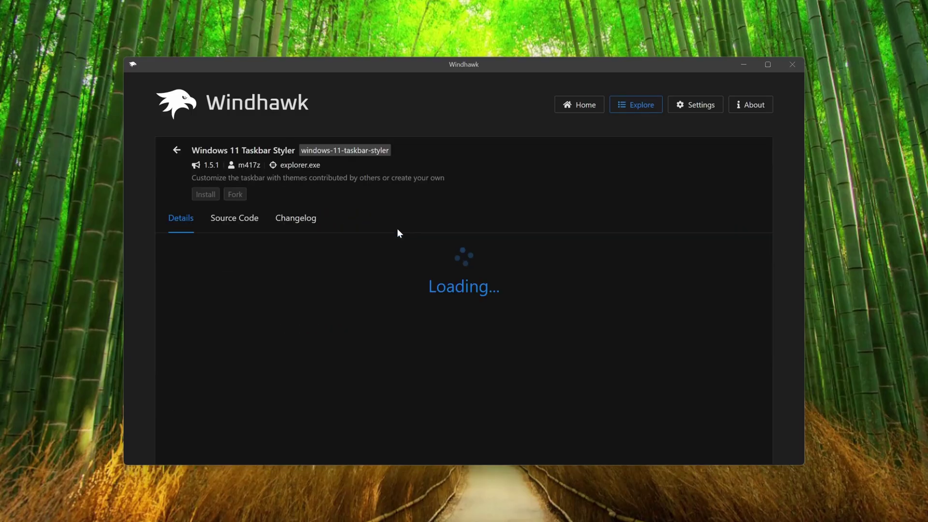
{"action": "left_click", "coordinate": [205, 198]}
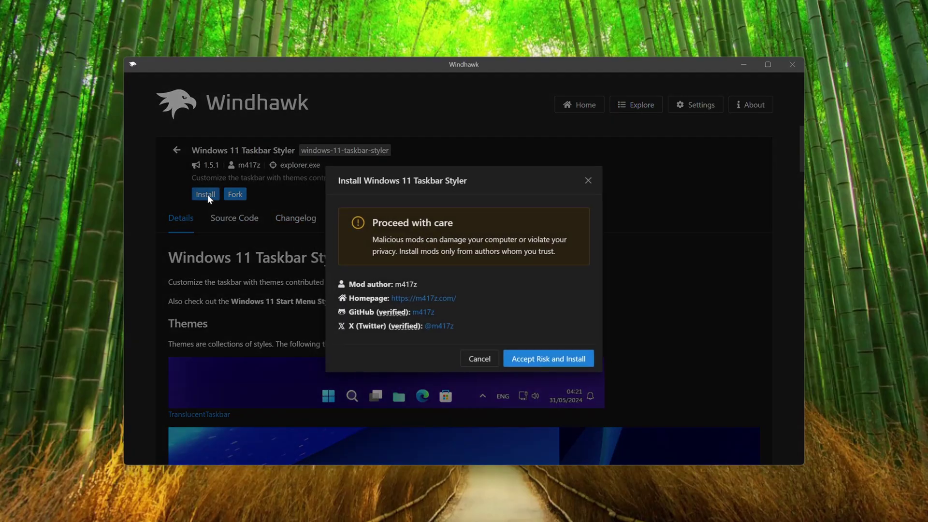
{"action": "left_click", "coordinate": [548, 362]}
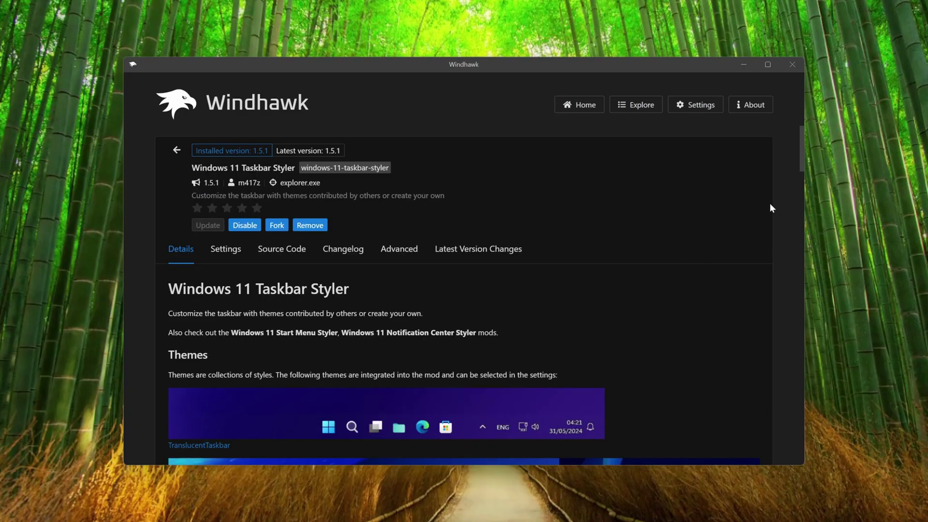
{"action": "left_click_drag", "start_coordinate": [801, 151], "coordinate": [795, 111]}
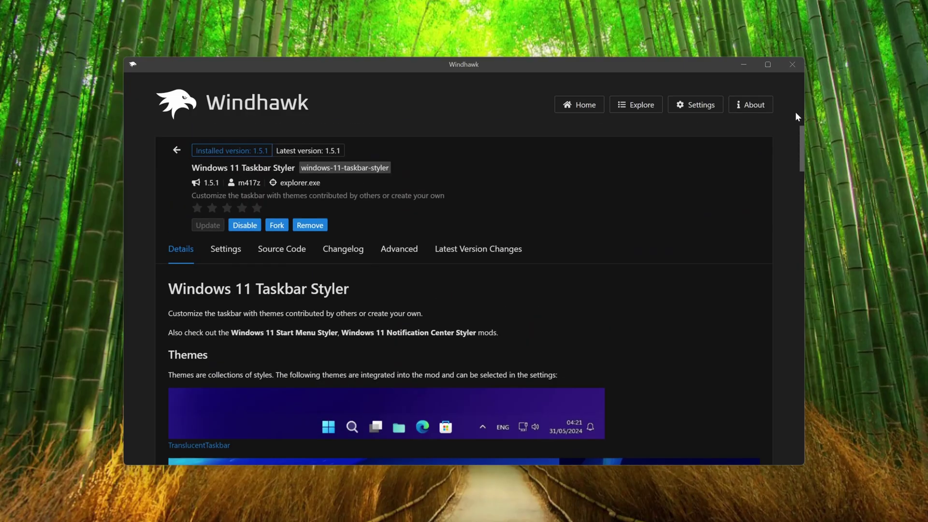
Step: Set the Taskbar Styler theme to TranslucentTaskbar and save the settings
{"action": "left_click", "coordinate": [217, 250]}
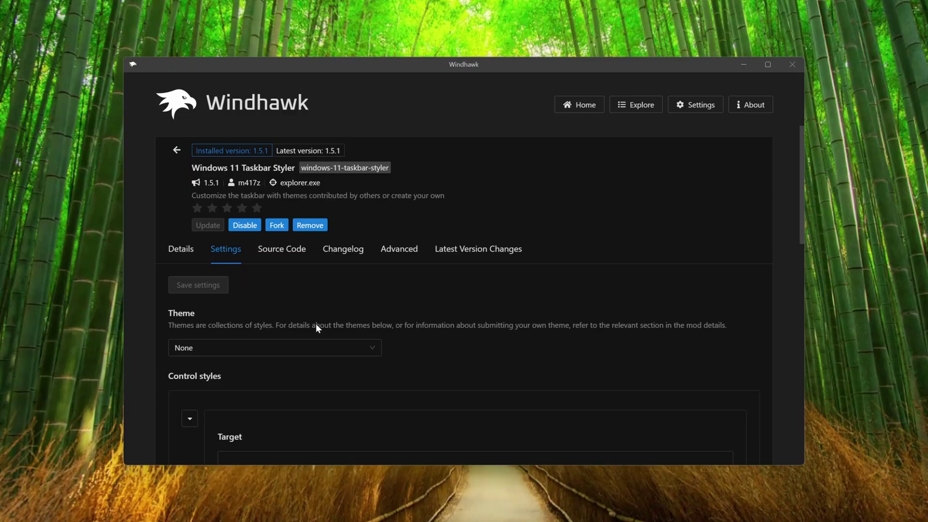
{"action": "left_click", "coordinate": [376, 356]}
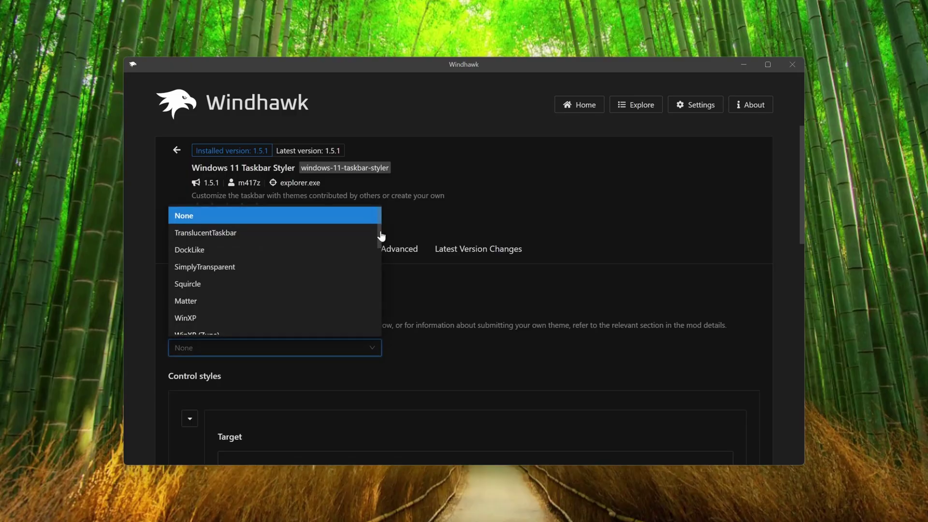
{"action": "mouse_move", "coordinate": [381, 236]}
{"action": "left_mouse_down"}
{"action": "mouse_move", "coordinate": [382, 280]}
{"action": "mouse_move", "coordinate": [383, 225]}
{"action": "left_mouse_up"}
{"action": "left_click", "coordinate": [220, 237]}
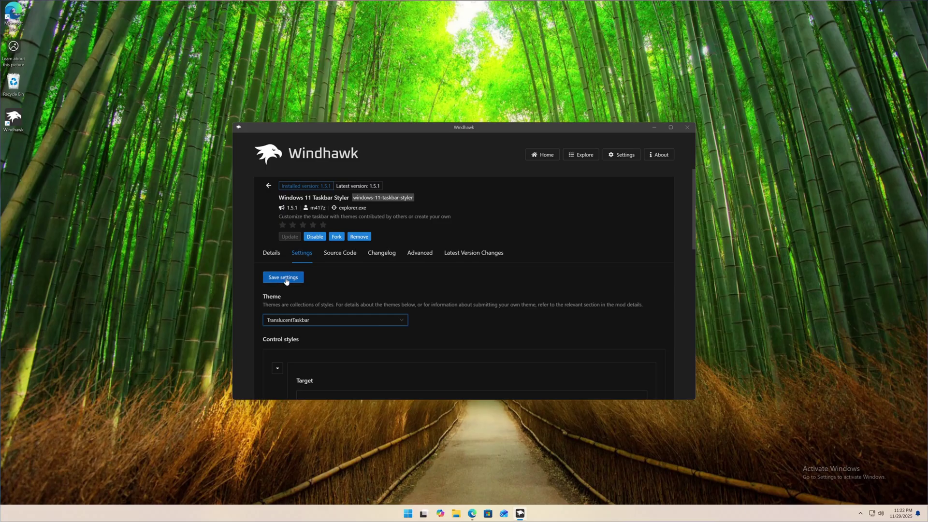
{"action": "left_click", "coordinate": [286, 279]}
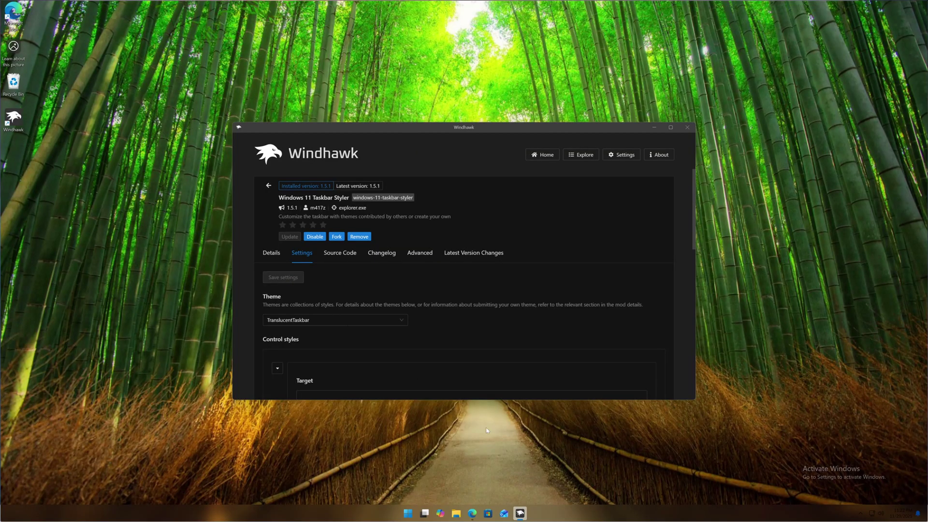
Step: Open and close the Start menu to check the translucent taskbar
{"action": "left_click", "coordinate": [405, 516]}
{"action": "left_click", "coordinate": [405, 515]}
{"action": "left_click", "coordinate": [407, 515]}
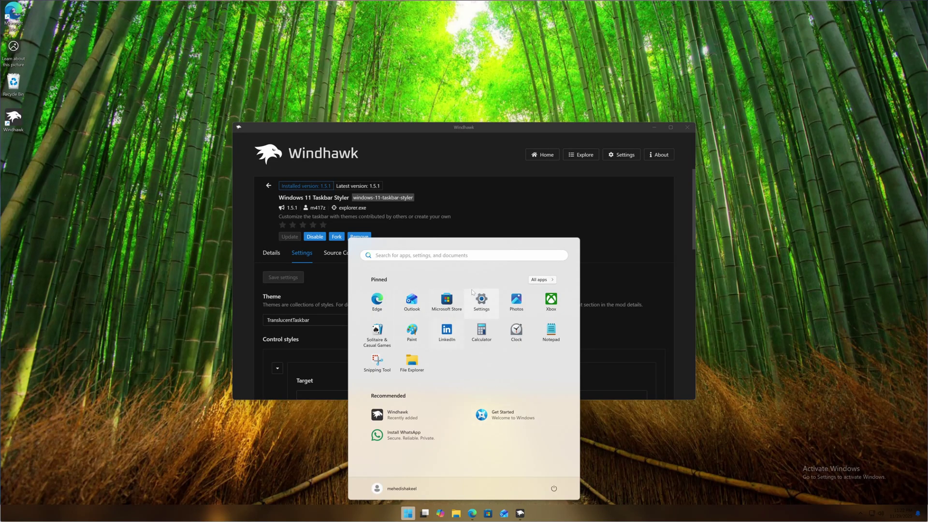
{"action": "left_click", "coordinate": [269, 186]}
Step: Install the Windows 11 Start Menu Styler mod, accepting the risk warning
{"action": "left_click", "coordinate": [270, 186]}
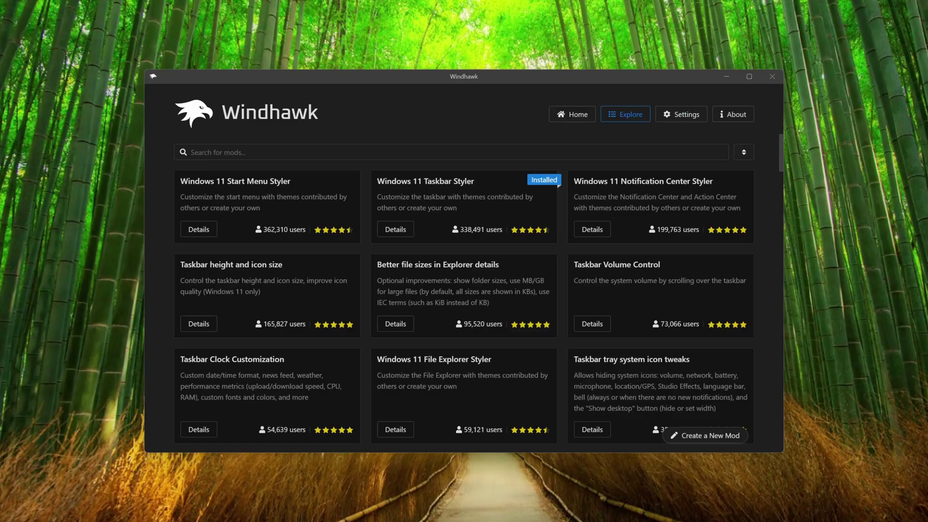
{"action": "left_click", "coordinate": [194, 230]}
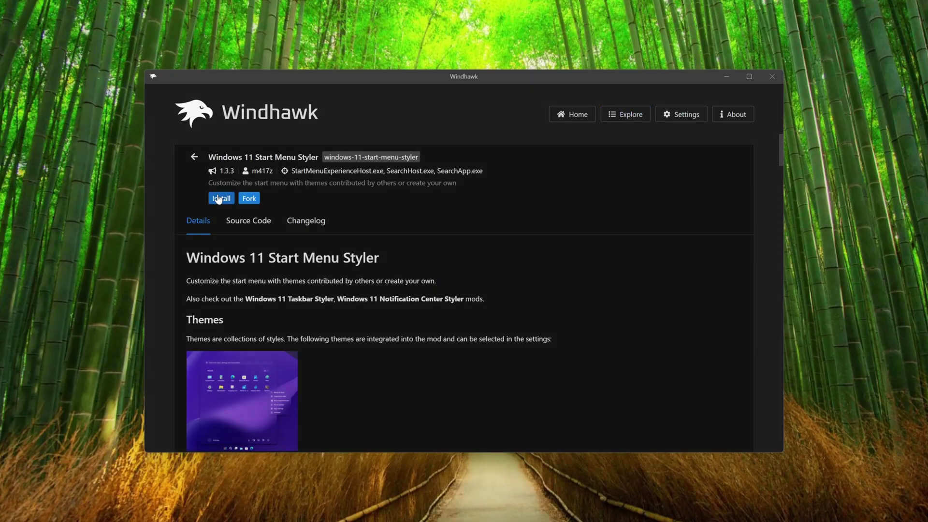
{"action": "left_click", "coordinate": [221, 198]}
{"action": "left_click", "coordinate": [543, 356]}
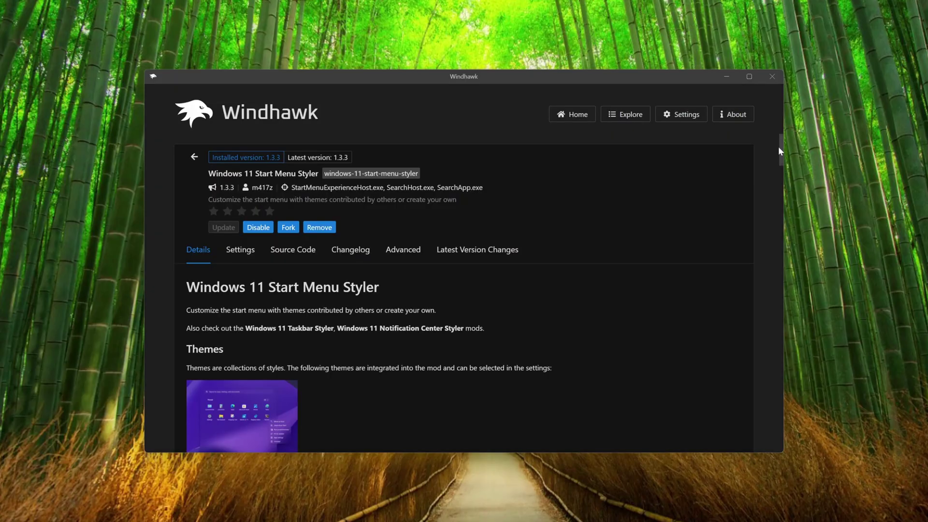
{"action": "left_click_drag", "start_coordinate": [779, 147], "coordinate": [775, 245]}
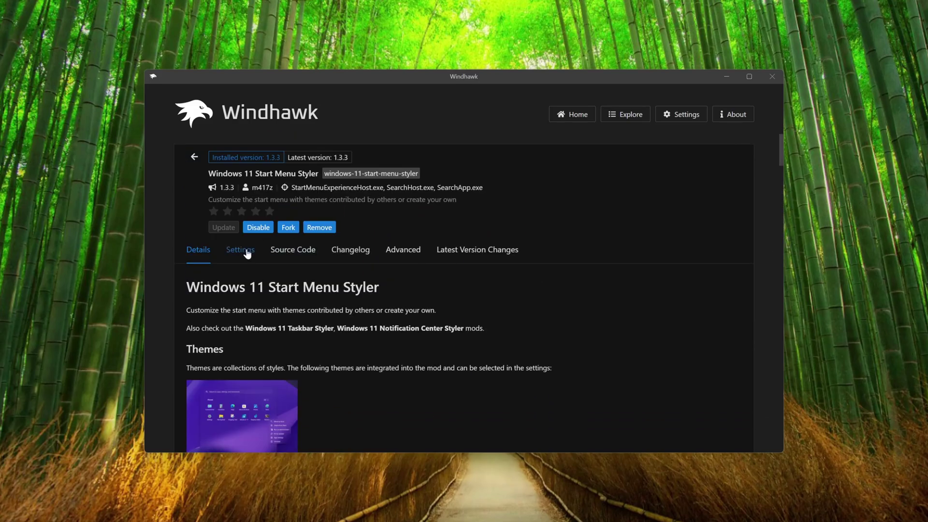
Step: Set the Start Menu Styler theme to TranslucentStartMenu, save, and preview the Start menu
{"action": "left_click", "coordinate": [248, 253]}
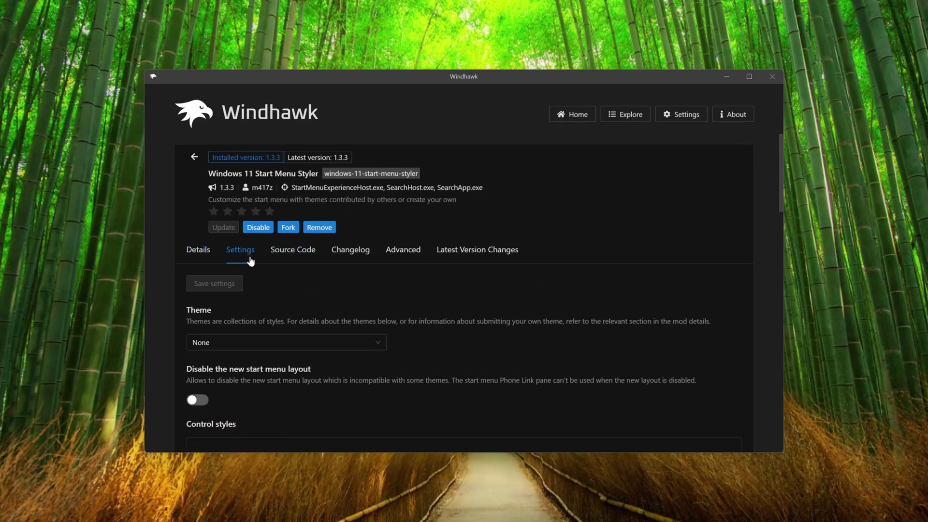
{"action": "left_click", "coordinate": [256, 345]}
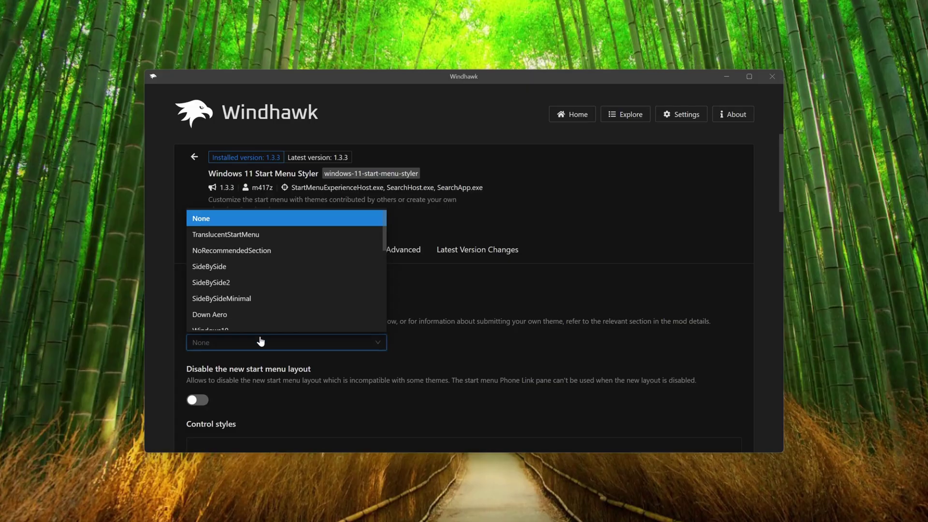
{"action": "left_click", "coordinate": [257, 235]}
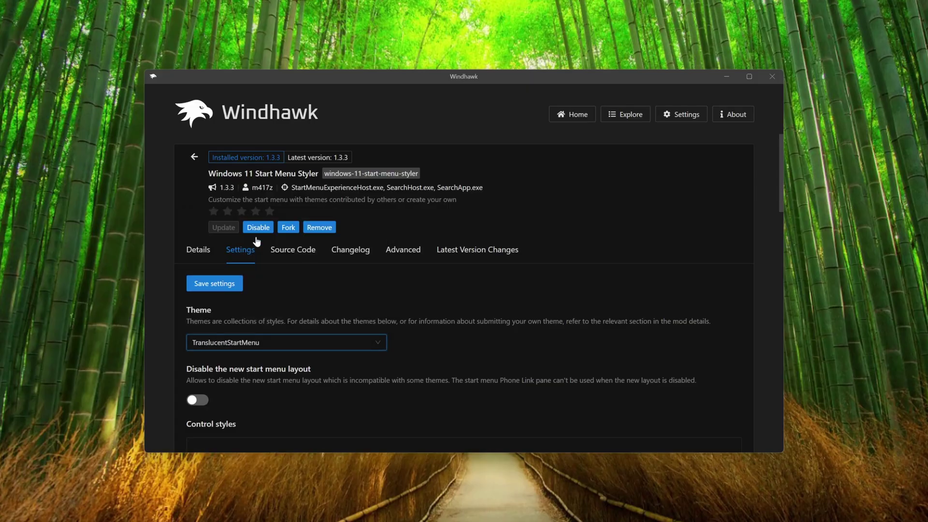
{"action": "left_click", "coordinate": [216, 285]}
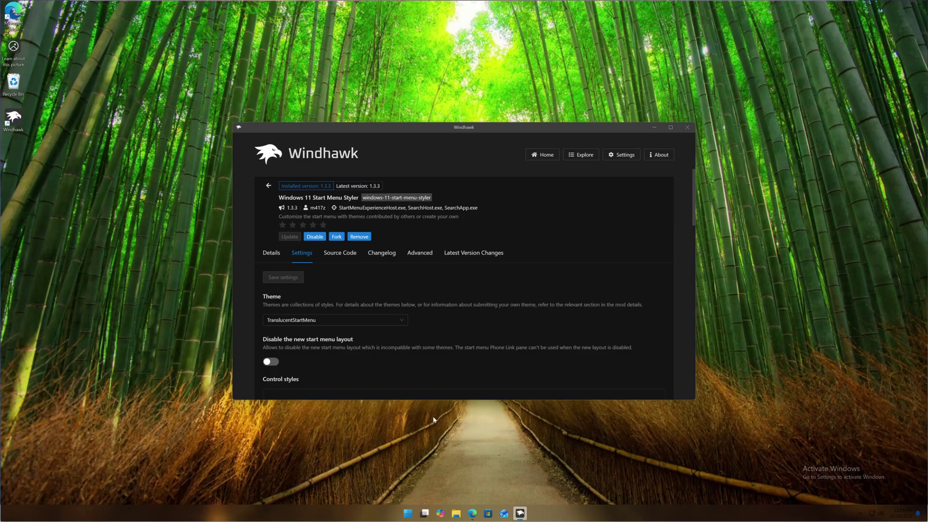
{"action": "left_click", "coordinate": [407, 512]}
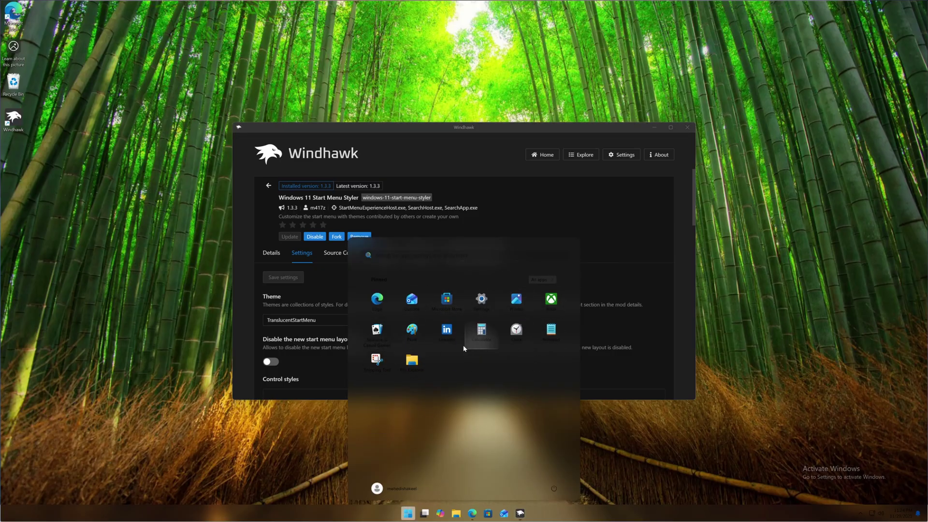
Step: Compare a repositioned File Explorer window with the translucent Start menu, then return to the mods list
{"action": "left_click", "coordinate": [485, 173]}
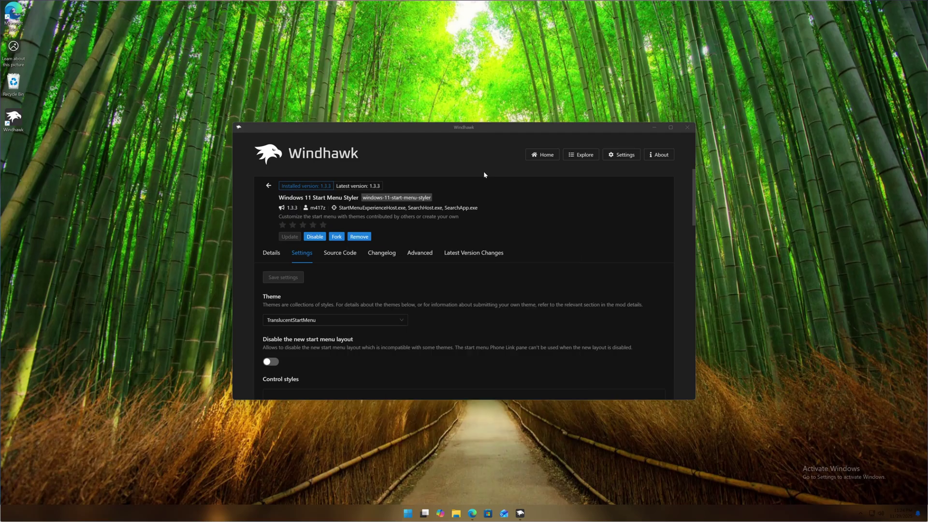
{"action": "left_click", "coordinate": [458, 513]}
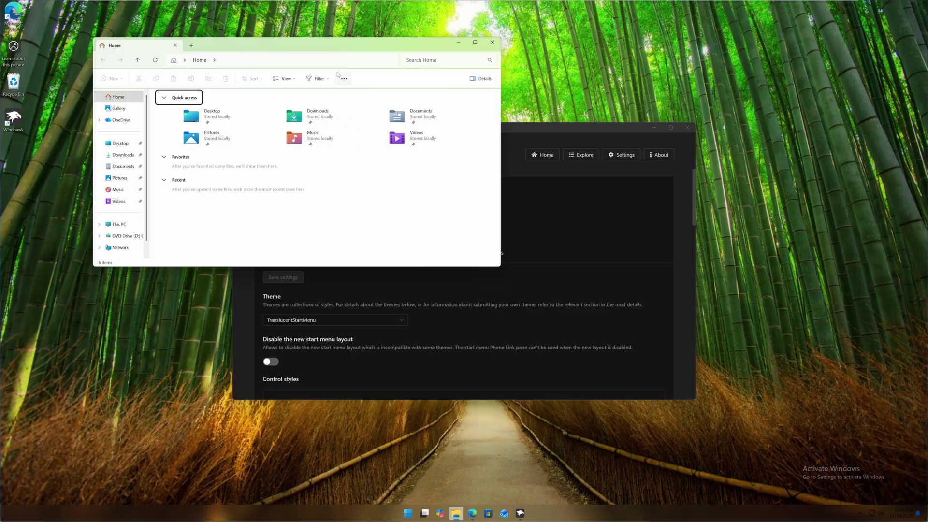
{"action": "left_click_drag", "start_coordinate": [341, 44], "coordinate": [417, 66]}
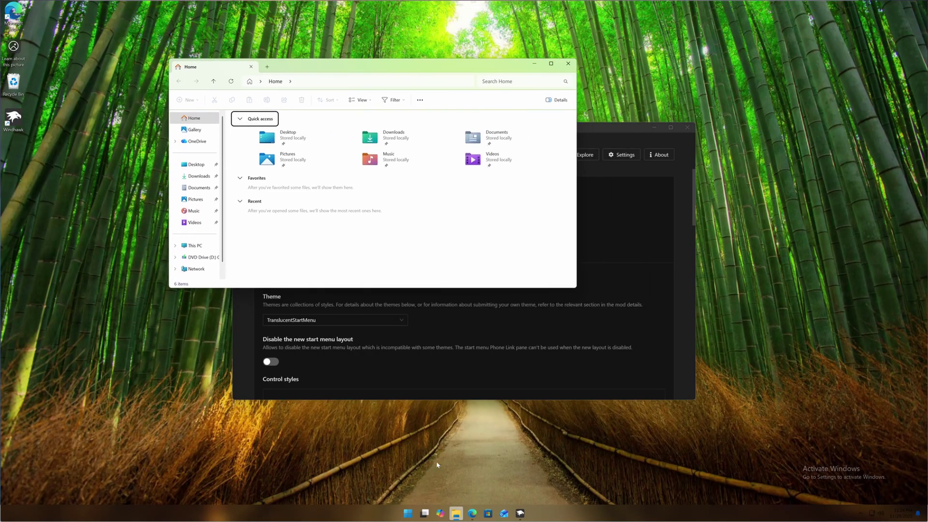
{"action": "key", "text": "super"}
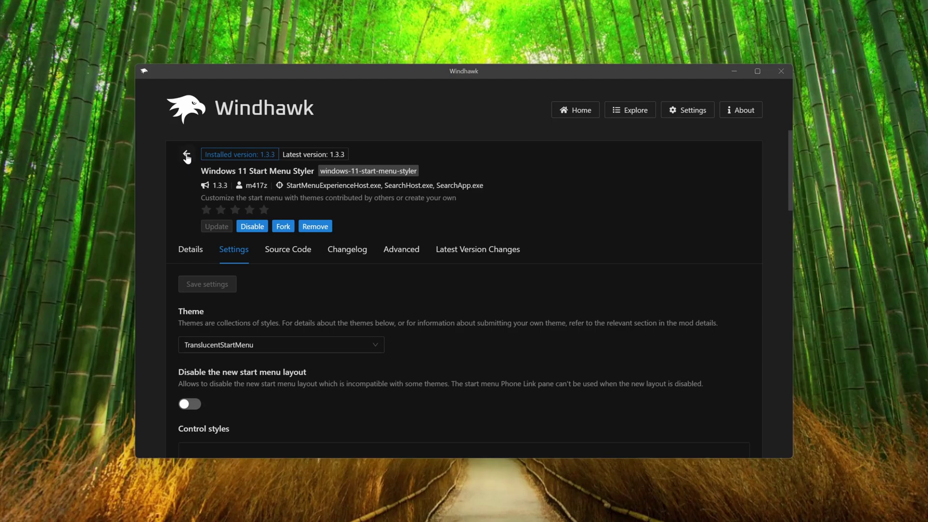
{"action": "left_click", "coordinate": [186, 156]}
Step: Install the Translucent Windows mod, accepting the risk warning
{"action": "left_click_drag", "start_coordinate": [790, 139], "coordinate": [791, 156]}
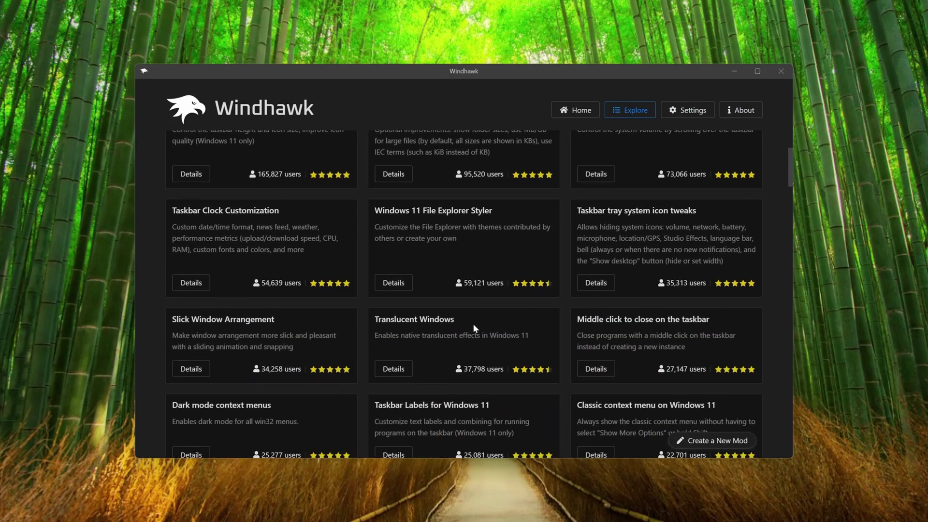
{"action": "left_click", "coordinate": [394, 369]}
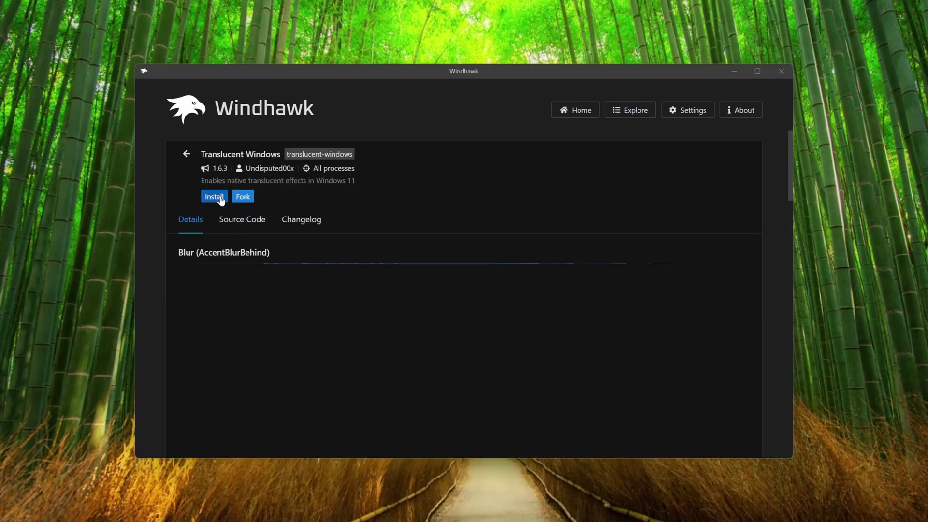
{"action": "left_click", "coordinate": [220, 196]}
{"action": "left_click", "coordinate": [554, 345]}
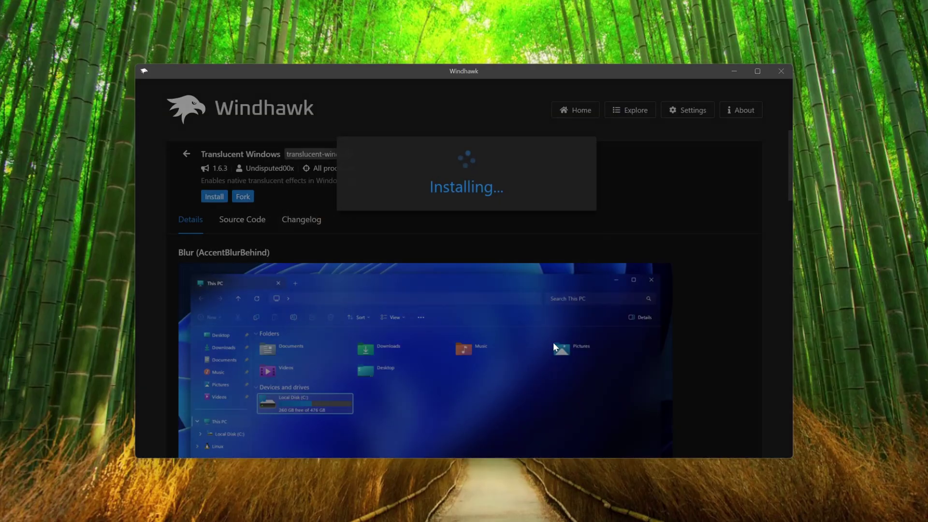
Step: Enable custom rendering, accent colorizer and text alpha blending, and set Effects to Blur
{"action": "left_click", "coordinate": [242, 248]}
{"action": "scroll", "coordinate": [216, 275], "scroll_direction": "down", "scroll_amount": 2}
{"action": "left_click", "coordinate": [202, 273]}
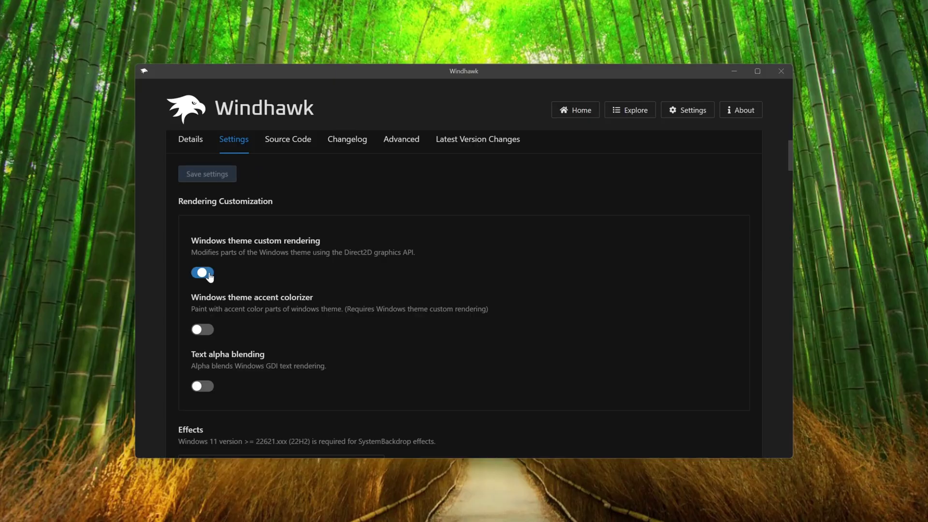
{"action": "left_click", "coordinate": [202, 329]}
{"action": "left_click", "coordinate": [202, 386]}
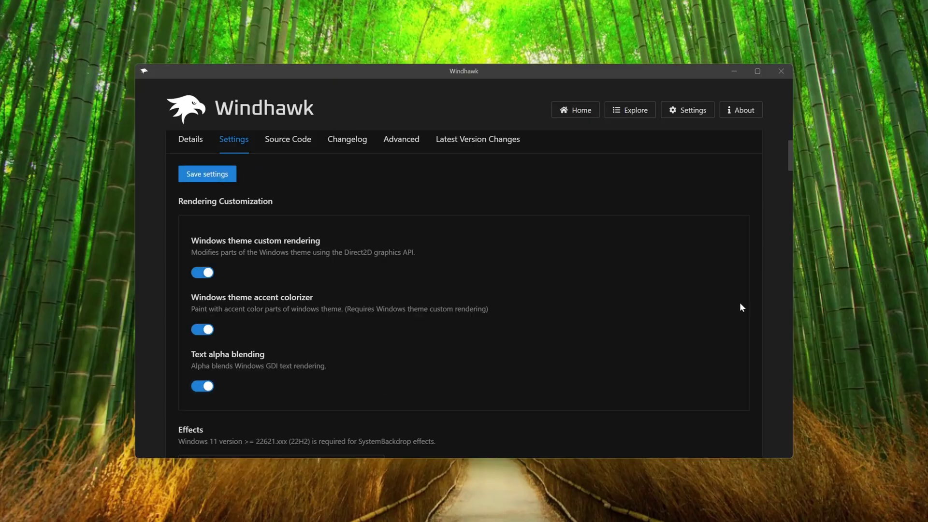
{"action": "left_click_drag", "start_coordinate": [792, 163], "coordinate": [791, 183]}
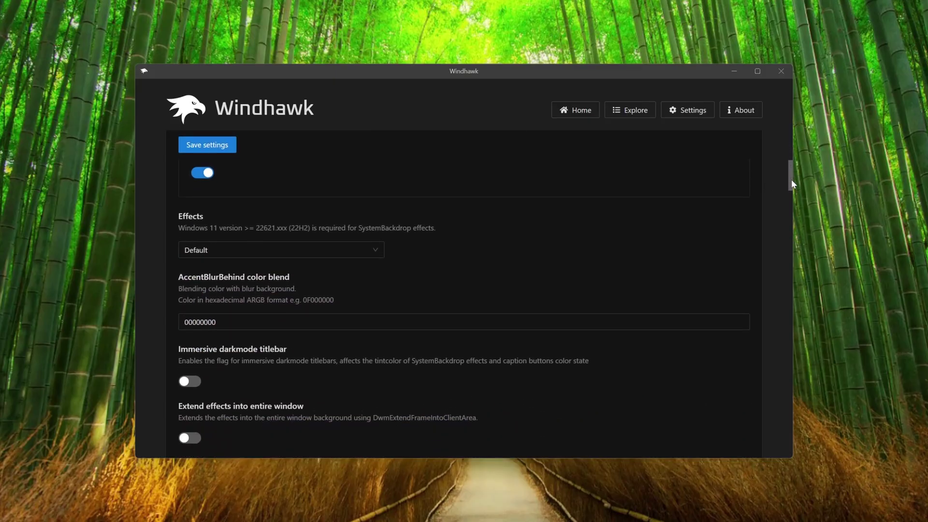
{"action": "left_click", "coordinate": [373, 254]}
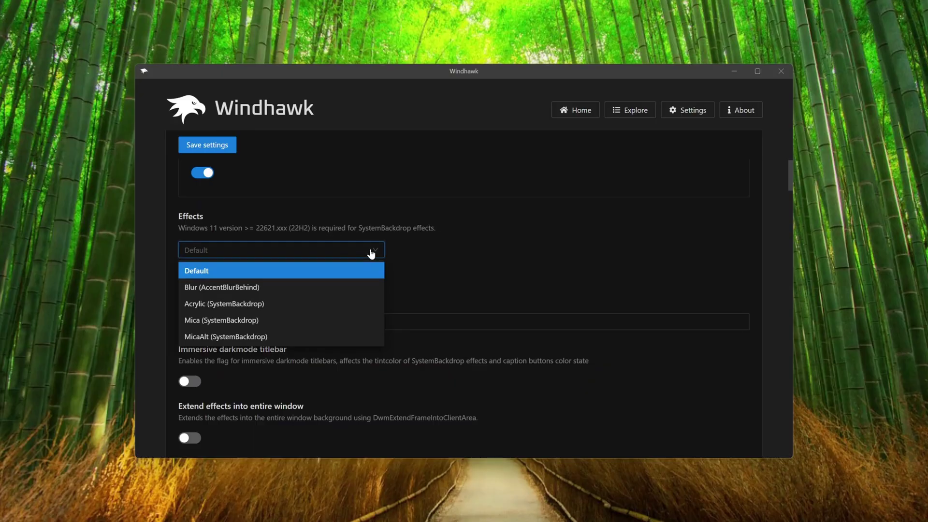
{"action": "left_click", "coordinate": [242, 288]}
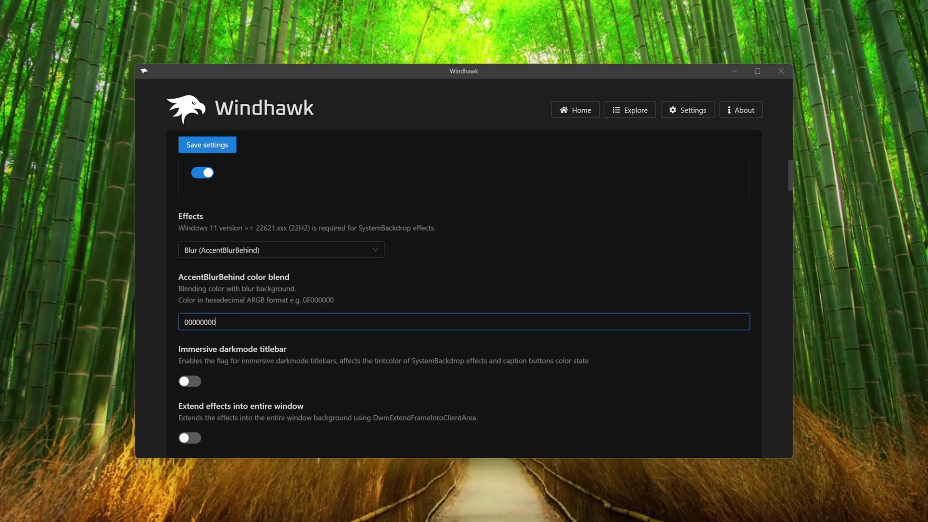
Step: Set colour blend 8C000000, enable darkmode titlebar and full-window effects, keep Default corners, and save
{"action": "key", "text": "ctrl+a"}
{"action": "type", "text": "8C000000"}
{"action": "left_click", "coordinate": [196, 384]}
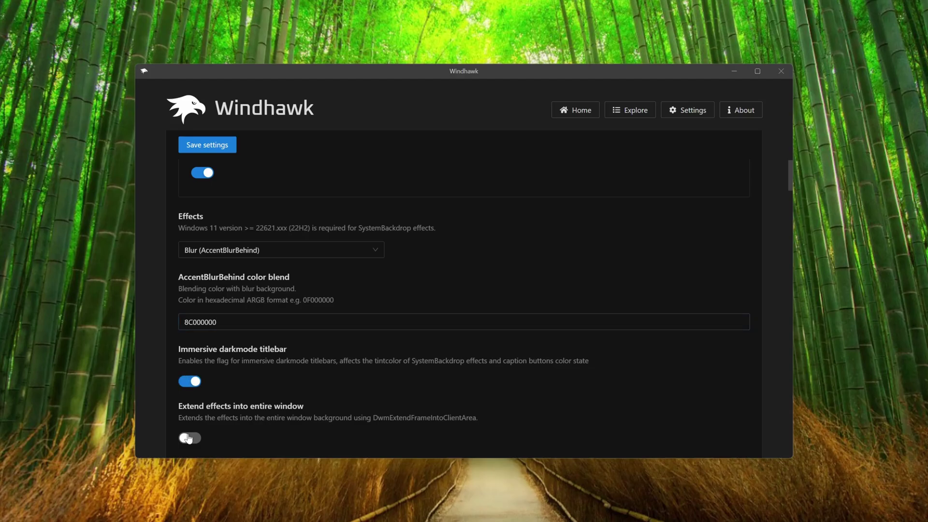
{"action": "left_click", "coordinate": [191, 438]}
{"action": "left_click_drag", "start_coordinate": [788, 180], "coordinate": [789, 203]}
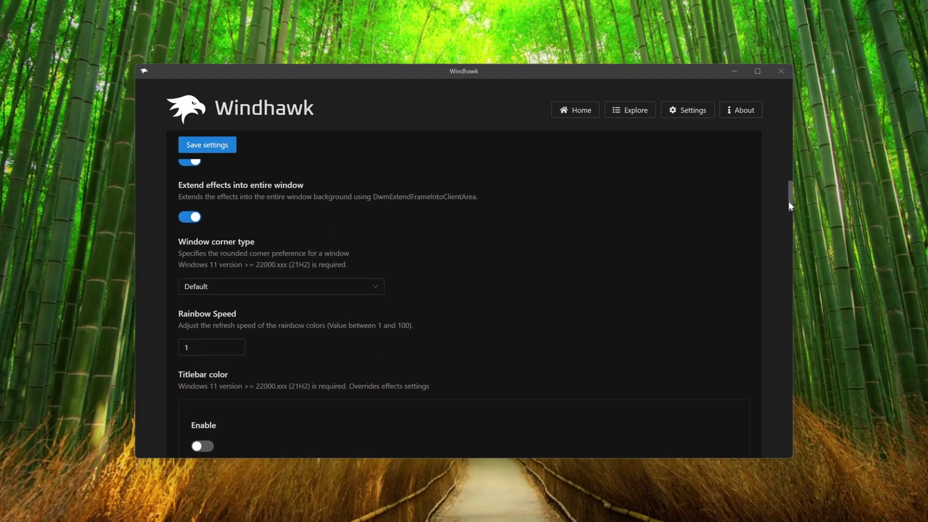
{"action": "left_click", "coordinate": [219, 286]}
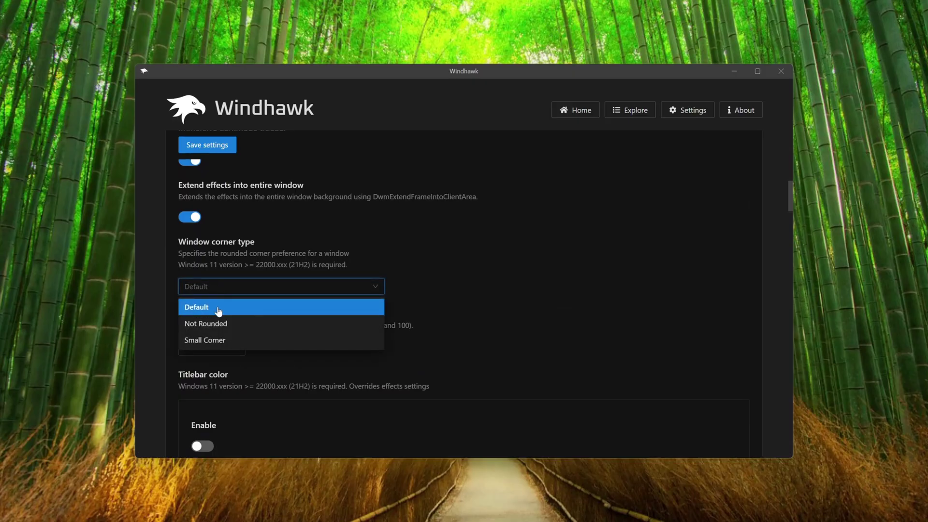
{"action": "left_click", "coordinate": [218, 309]}
{"action": "scroll", "coordinate": [387, 295], "scroll_direction": "up", "scroll_amount": 10}
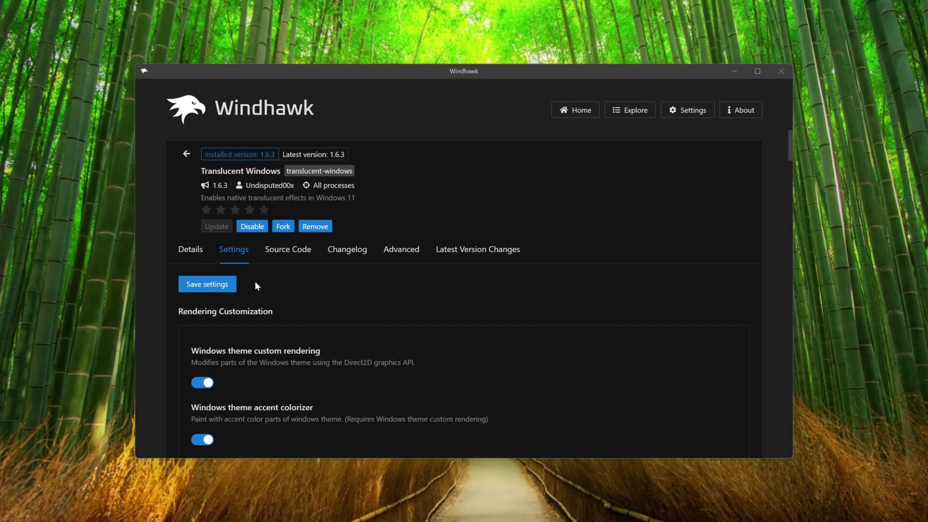
{"action": "left_click", "coordinate": [208, 291]}
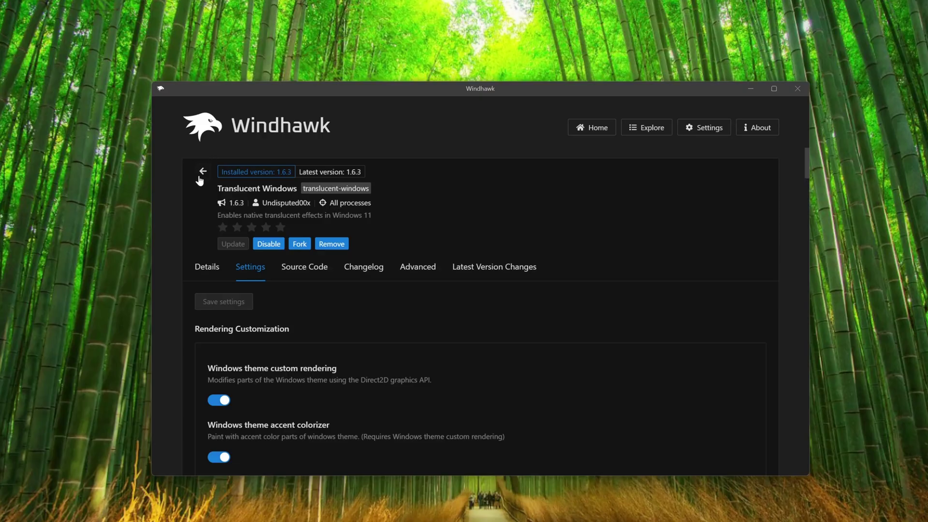
Step: Install the Windows 11 File Explorer Styler mod from the catalog, accepting the risk warning
{"action": "left_click", "coordinate": [202, 172]}
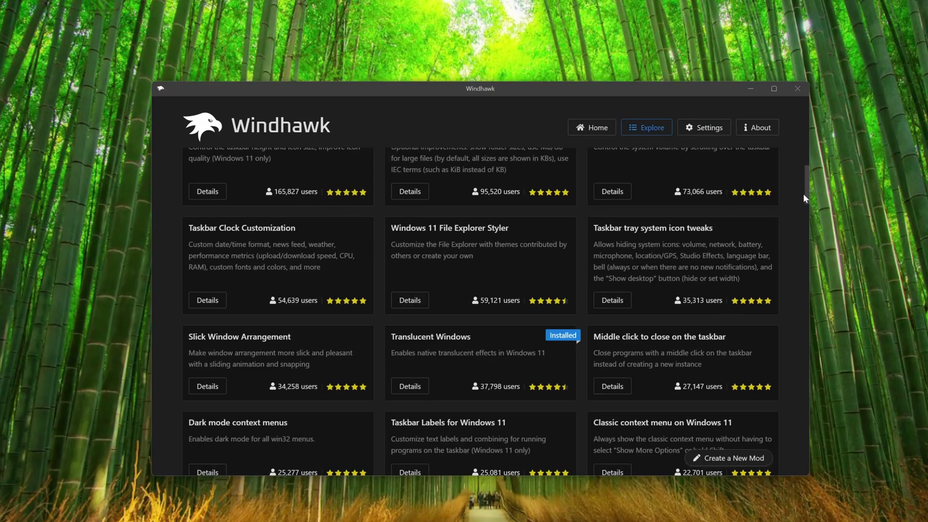
{"action": "left_click_drag", "start_coordinate": [804, 189], "coordinate": [805, 168]}
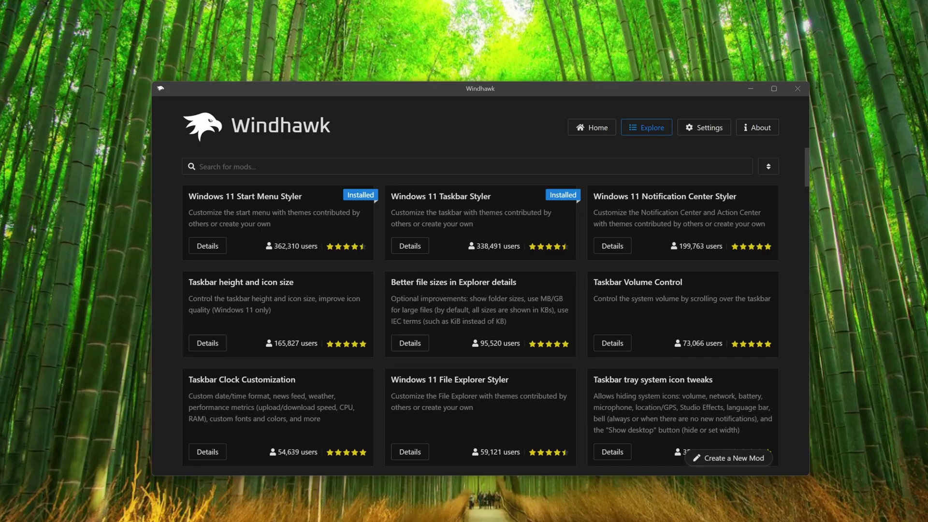
{"action": "left_click", "coordinate": [413, 451]}
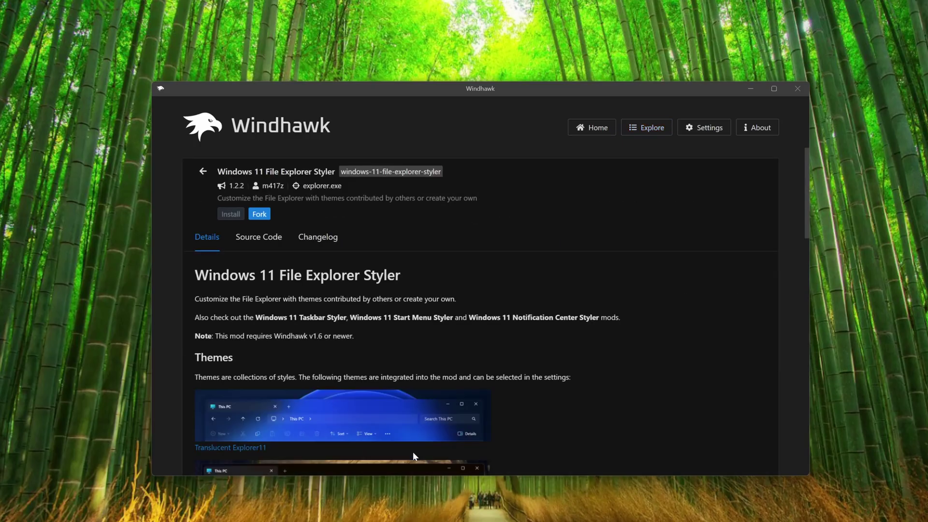
{"action": "left_click", "coordinate": [230, 213]}
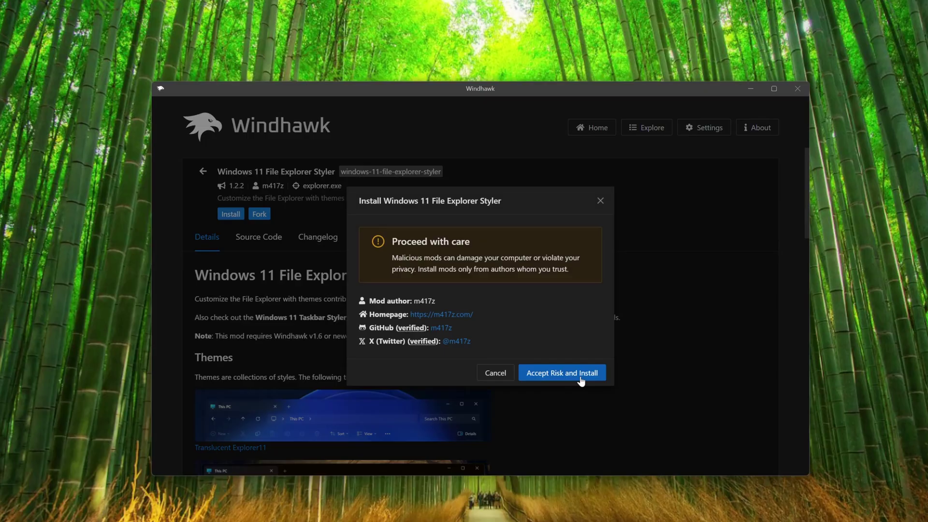
{"action": "left_click", "coordinate": [581, 375]}
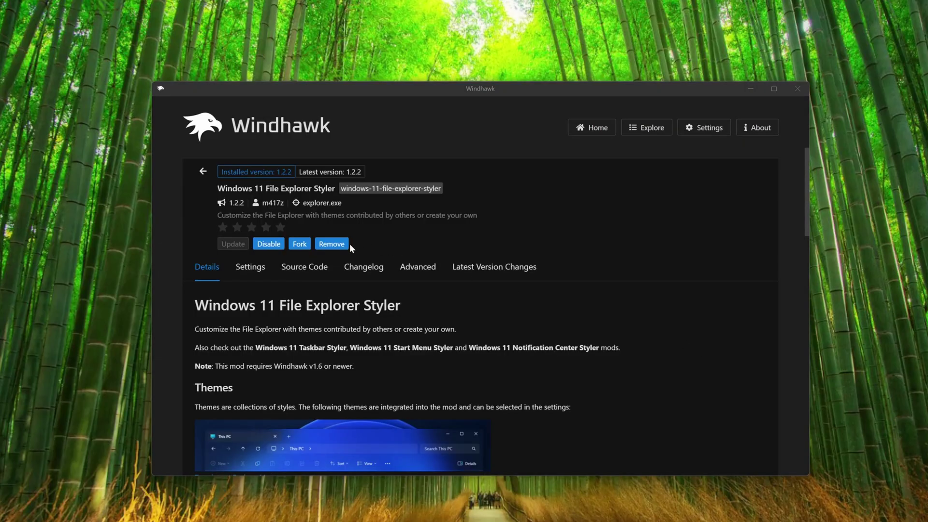
Step: Set the File Explorer Styler theme to Translucent Explorer11 and save
{"action": "left_click", "coordinate": [250, 268]}
{"action": "left_click", "coordinate": [235, 366]}
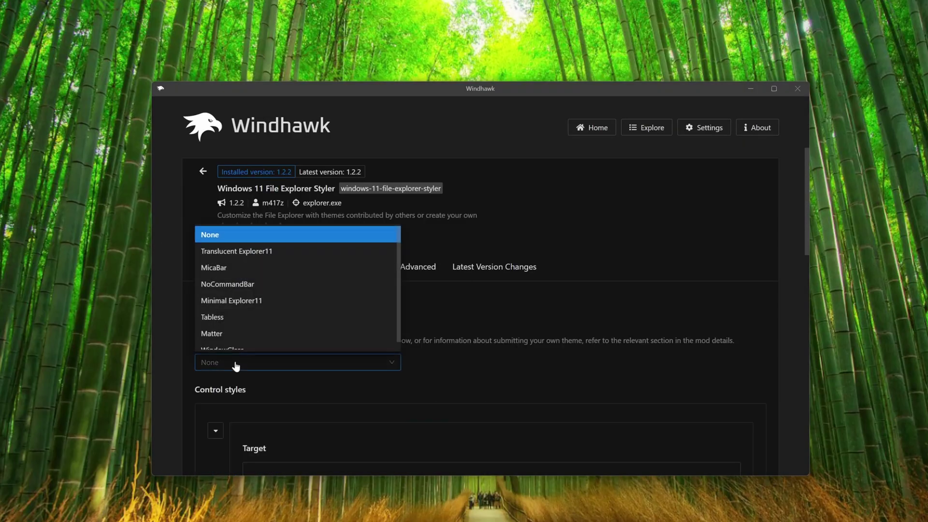
{"action": "left_click", "coordinate": [283, 251]}
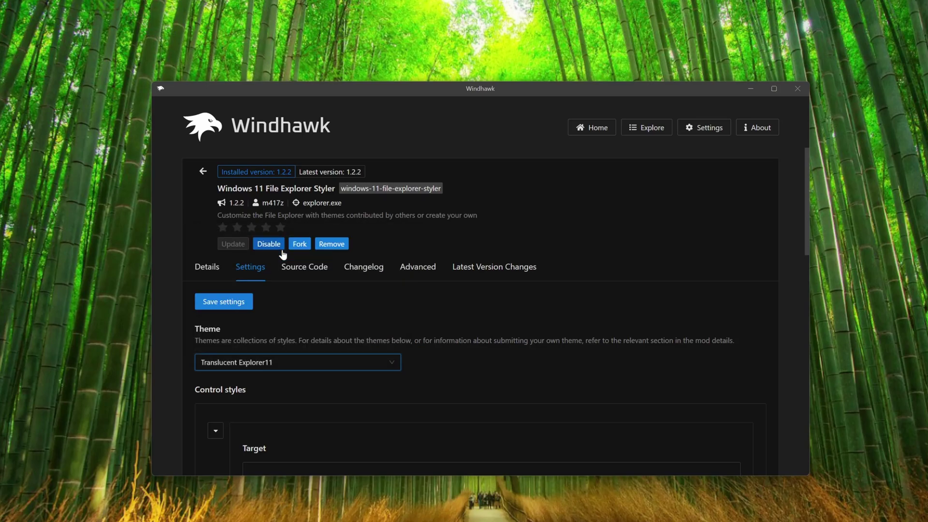
{"action": "left_click", "coordinate": [231, 302]}
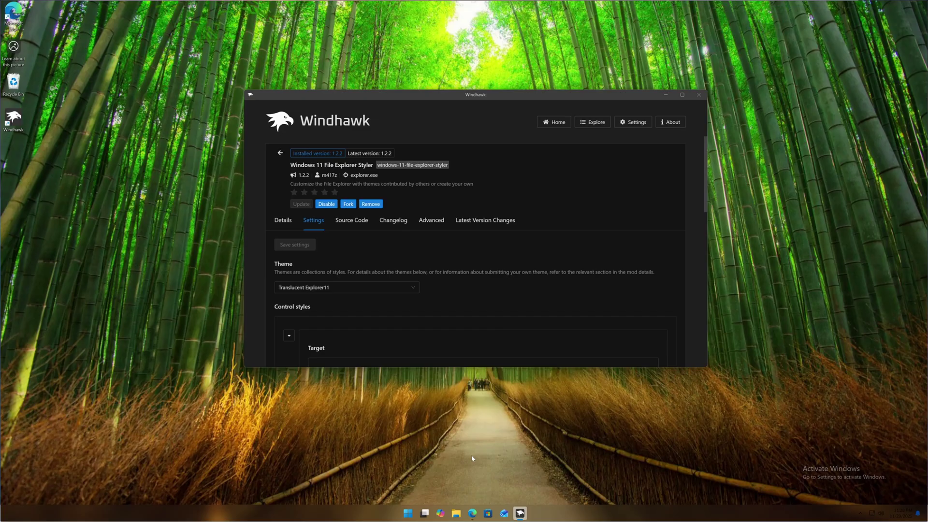
Step: Open File Explorer, minimize Windhawk, and move the Explorer window toward the screen centre
{"action": "left_click", "coordinate": [456, 513]}
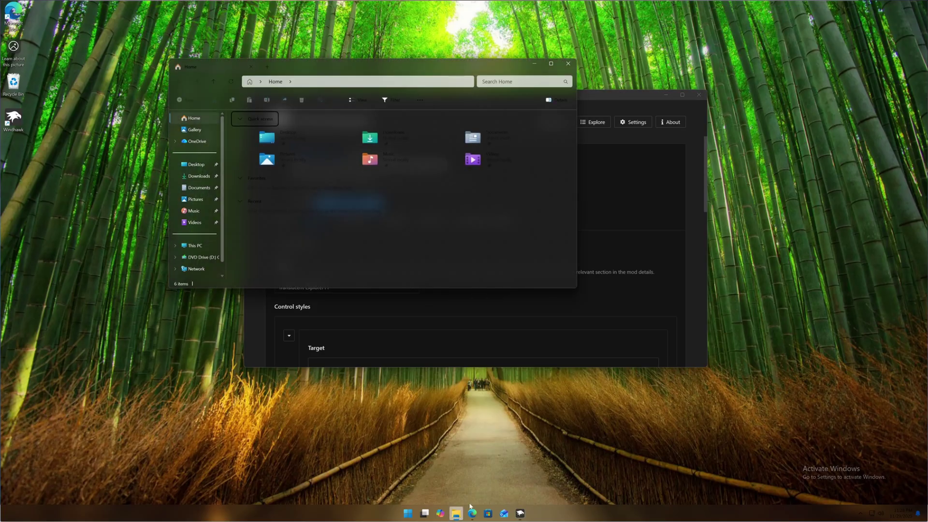
{"action": "left_click", "coordinate": [669, 93]}
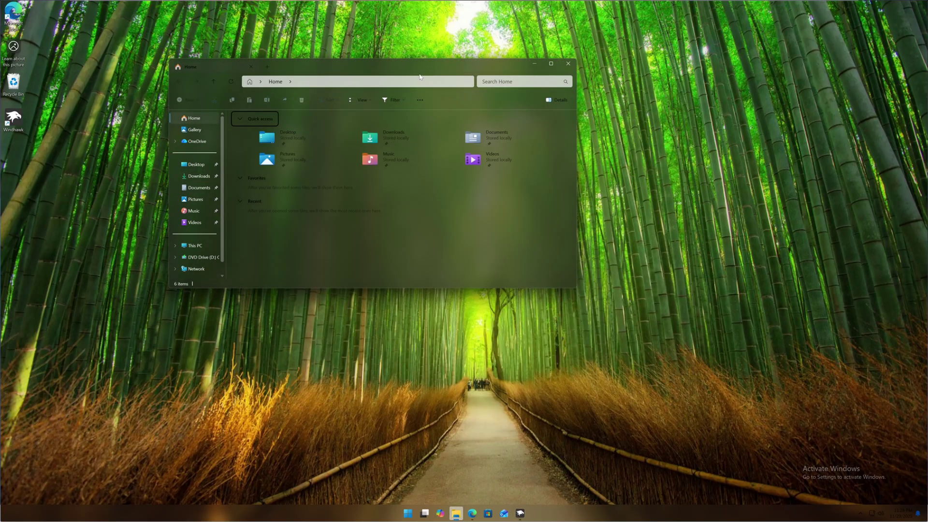
{"action": "left_click_drag", "start_coordinate": [416, 70], "coordinate": [709, 57]}
{"action": "left_click", "coordinate": [408, 514]}
{"action": "left_click", "coordinate": [407, 513]}
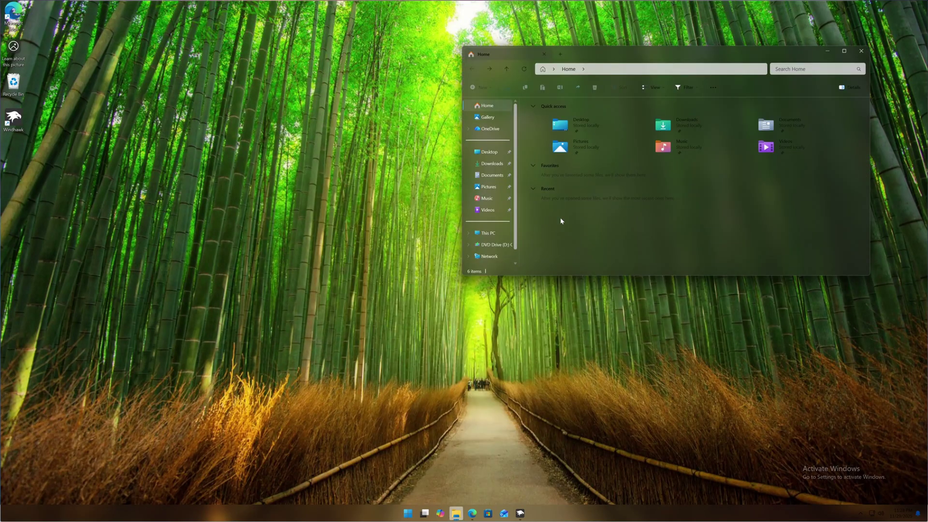
Step: Set the wallpaper image in Pictures as the desktop background
{"action": "left_click", "coordinate": [489, 189]}
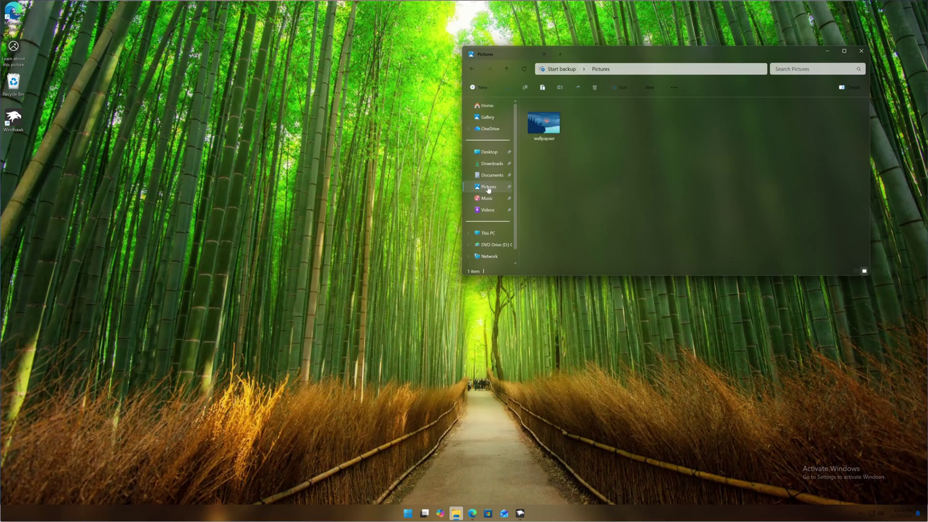
{"action": "left_click", "coordinate": [543, 121]}
{"action": "right_click", "coordinate": [543, 122]}
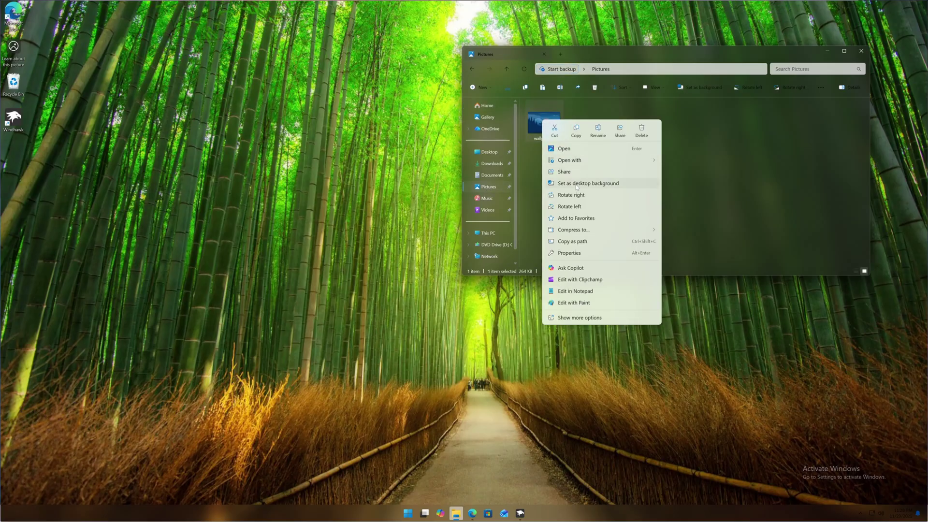
{"action": "left_click", "coordinate": [575, 184]}
Step: Show the desktop and hide the desktop icons from the View menu
{"action": "key", "text": "super+d"}
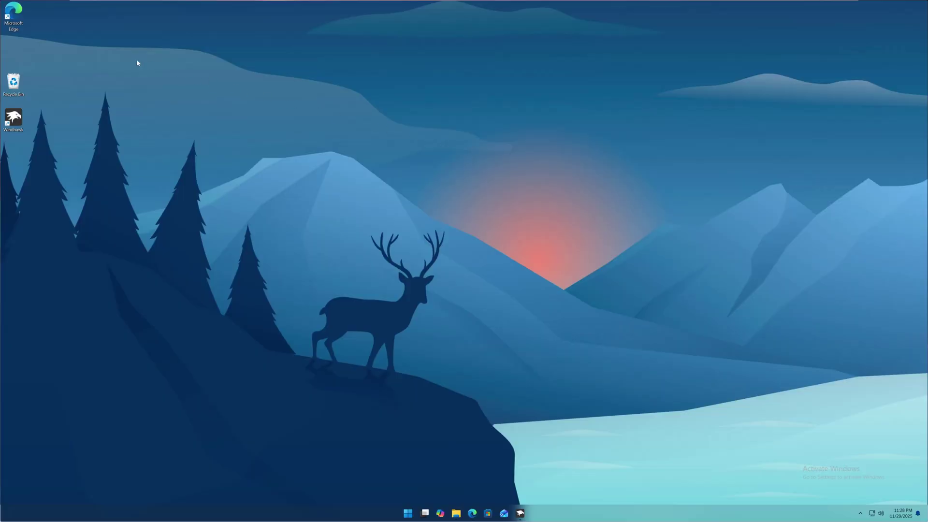
{"action": "right_click", "coordinate": [448, 72]}
{"action": "mouse_move", "coordinate": [464, 95]}
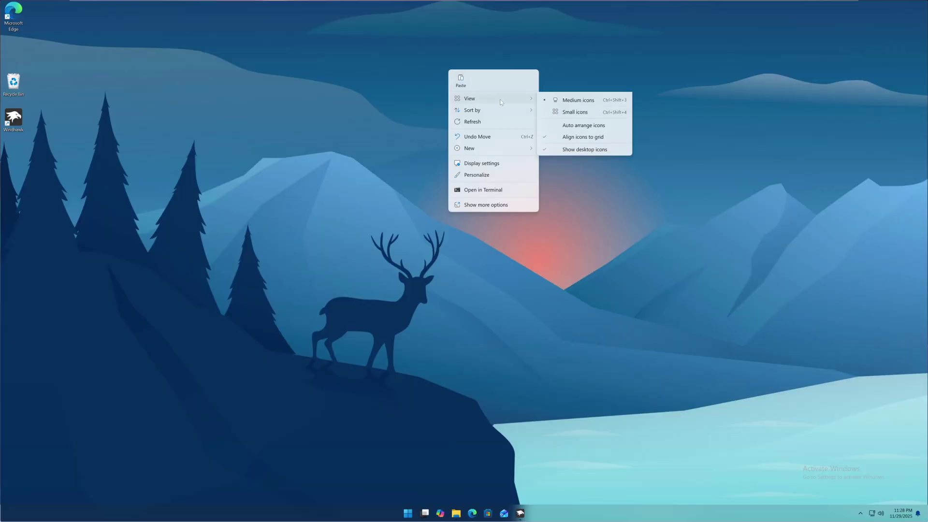
{"action": "left_click", "coordinate": [581, 163]}
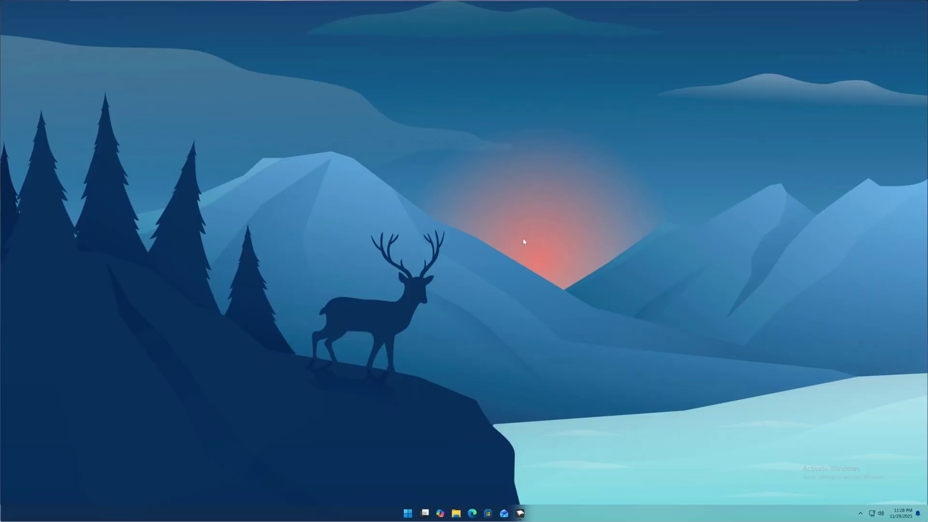
Step: Launch File Explorer from the Start menu's pinned apps and center its window
{"action": "left_click", "coordinate": [408, 515]}
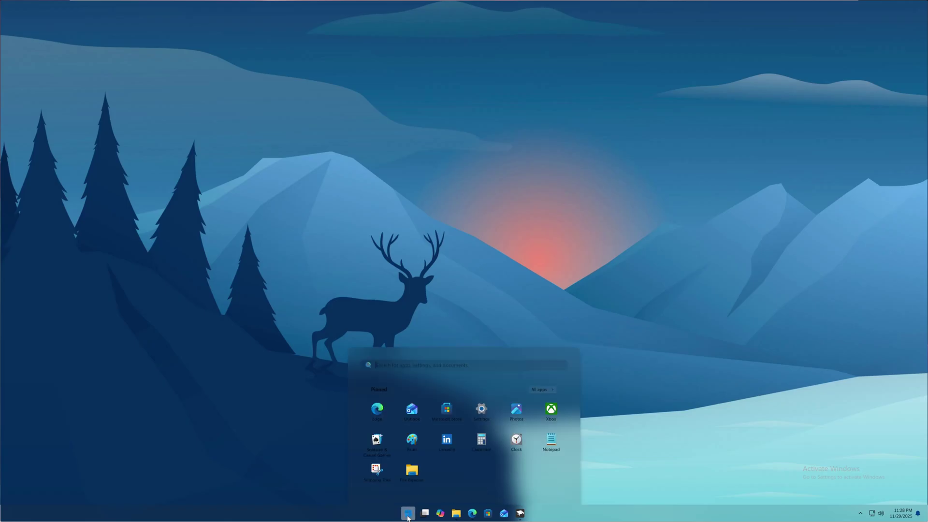
{"action": "left_click", "coordinate": [412, 360]}
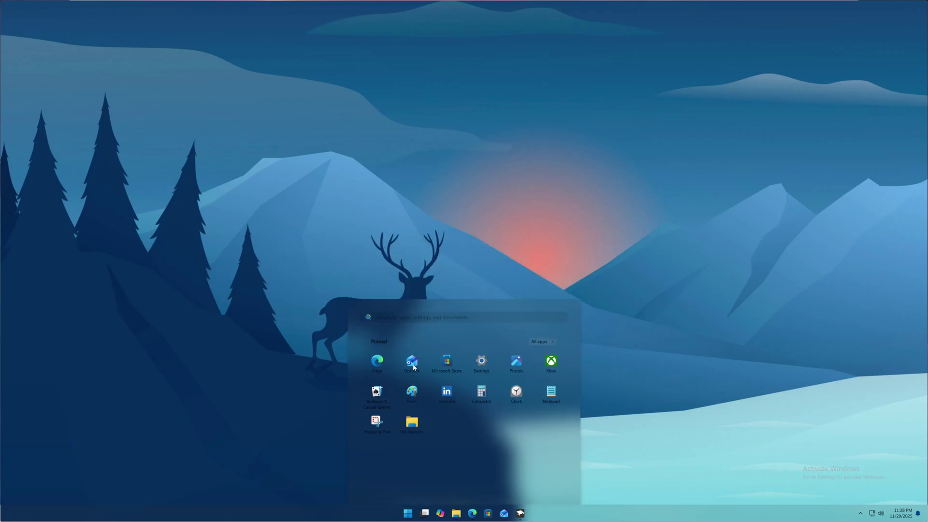
{"action": "left_click", "coordinate": [408, 514]}
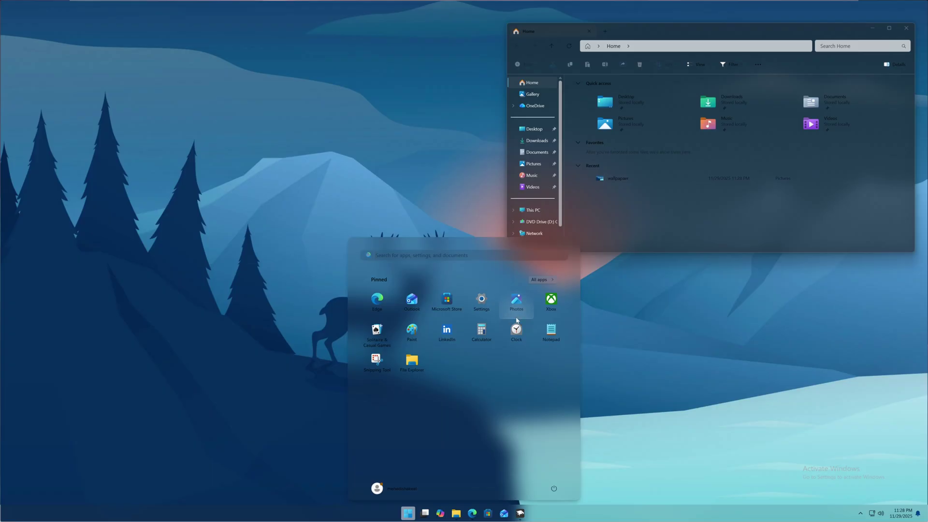
{"action": "left_click", "coordinate": [660, 393]}
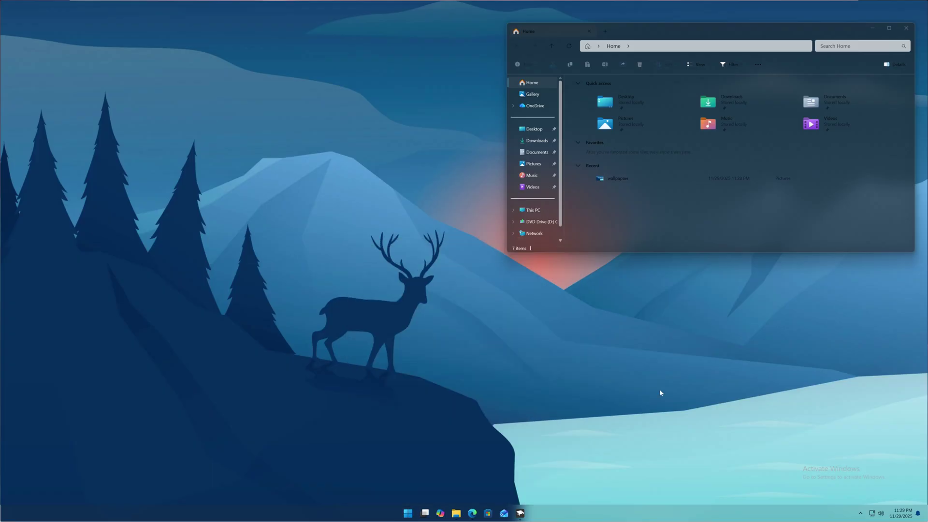
{"action": "left_click_drag", "start_coordinate": [670, 33], "coordinate": [499, 39]}
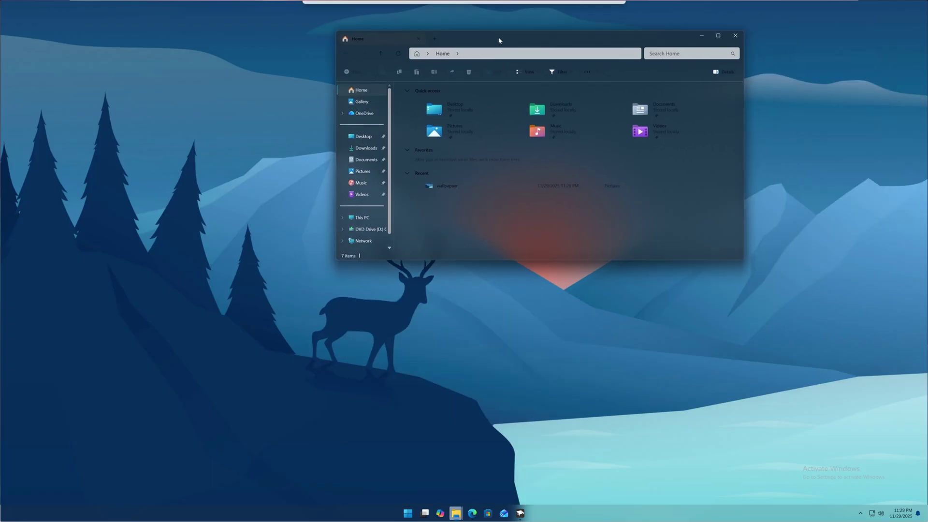
Step: Preview the notifications and calendar panel with its month grid expanded, then close it
{"action": "left_click", "coordinate": [902, 513]}
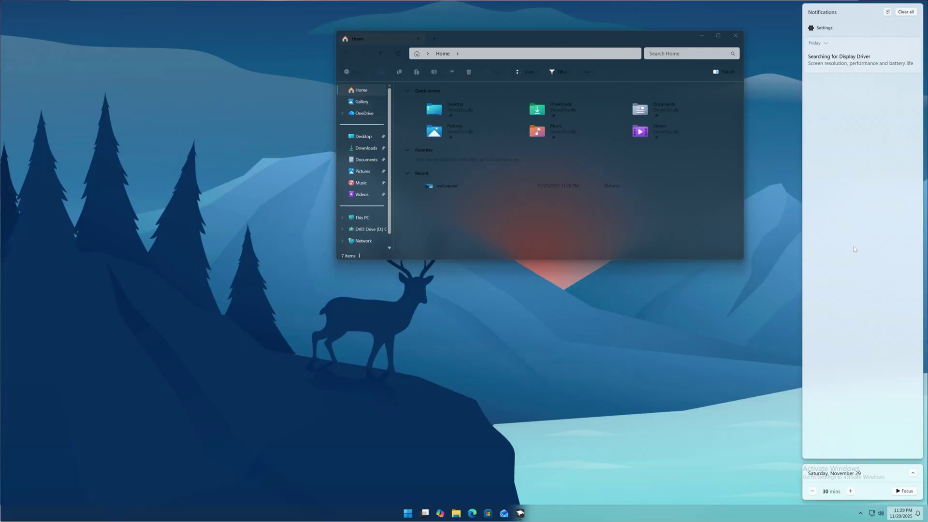
{"action": "left_click", "coordinate": [913, 473]}
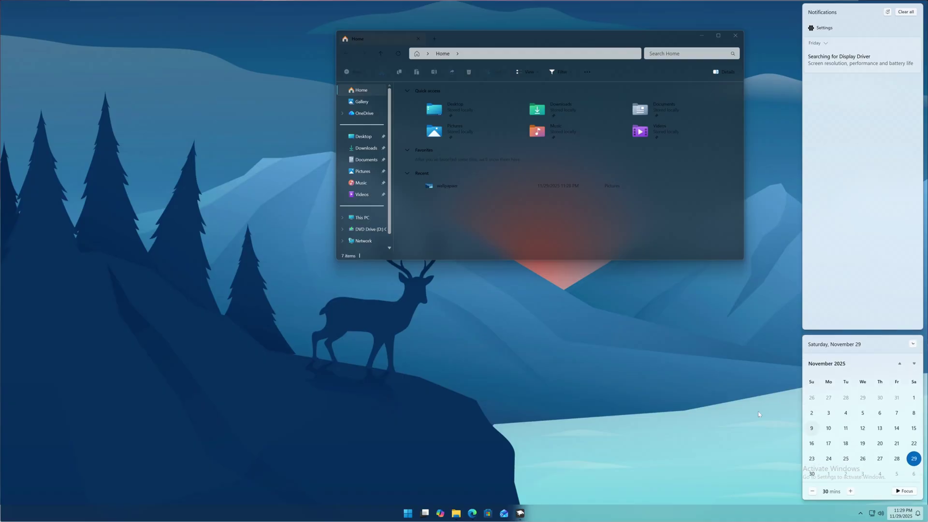
{"action": "left_click", "coordinate": [656, 383]}
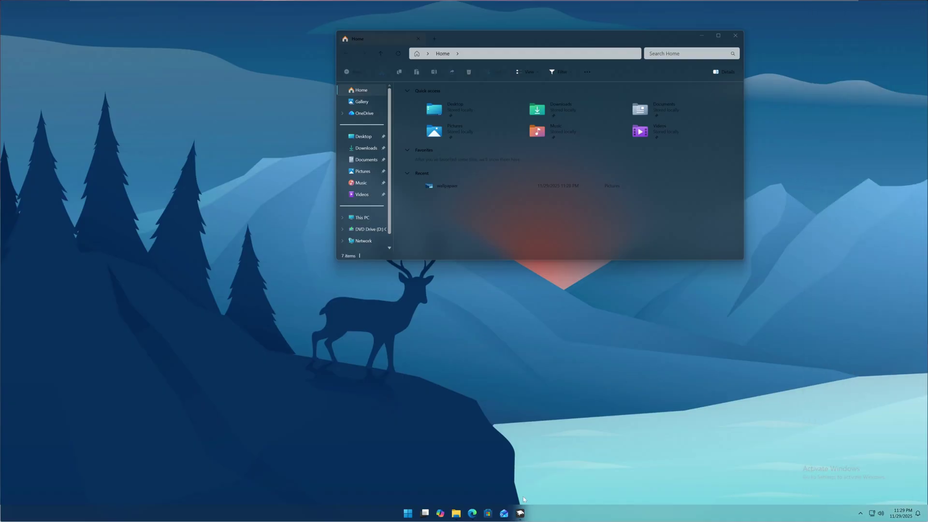
Step: Install the Windows 11 Notification Center Styler mod from Windhawk's Explore list, accepting the risk warning
{"action": "left_click", "coordinate": [520, 512]}
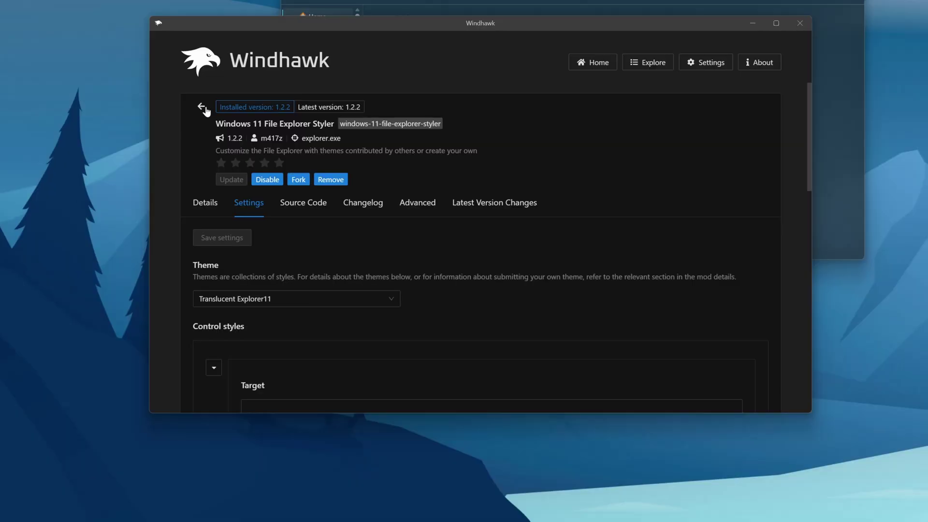
{"action": "left_click", "coordinate": [203, 107]}
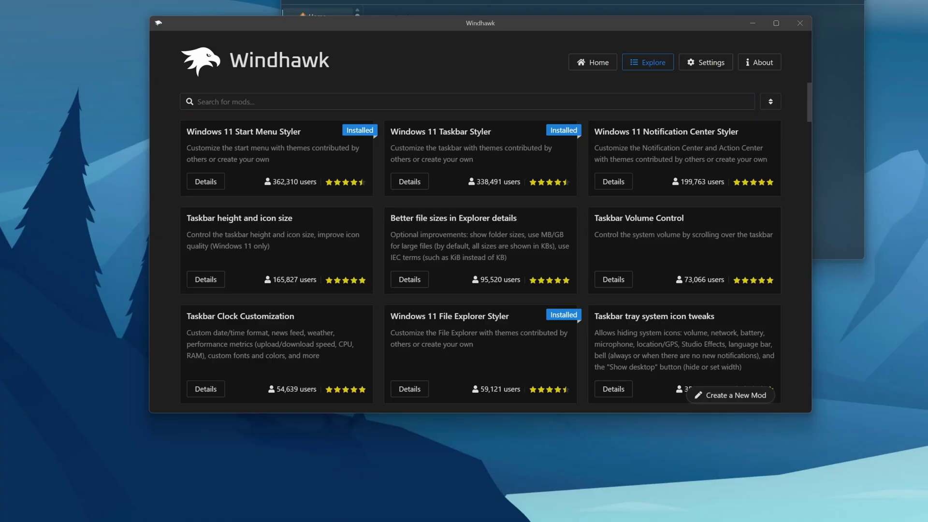
{"action": "left_click", "coordinate": [613, 182]}
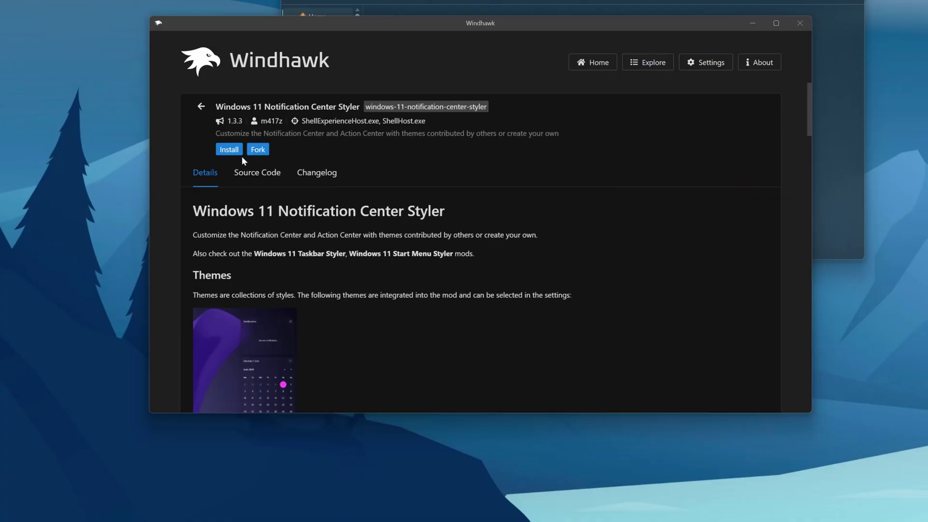
{"action": "left_click", "coordinate": [233, 151]}
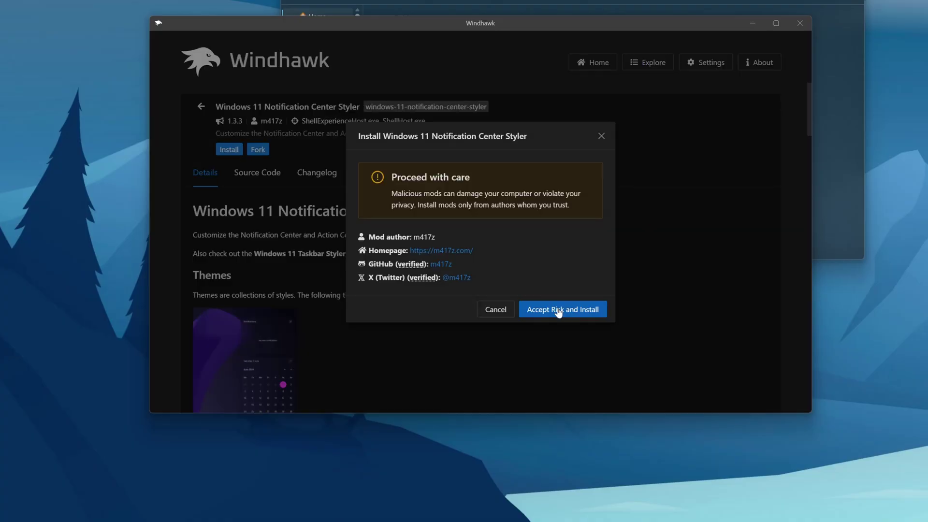
{"action": "left_click", "coordinate": [559, 312]}
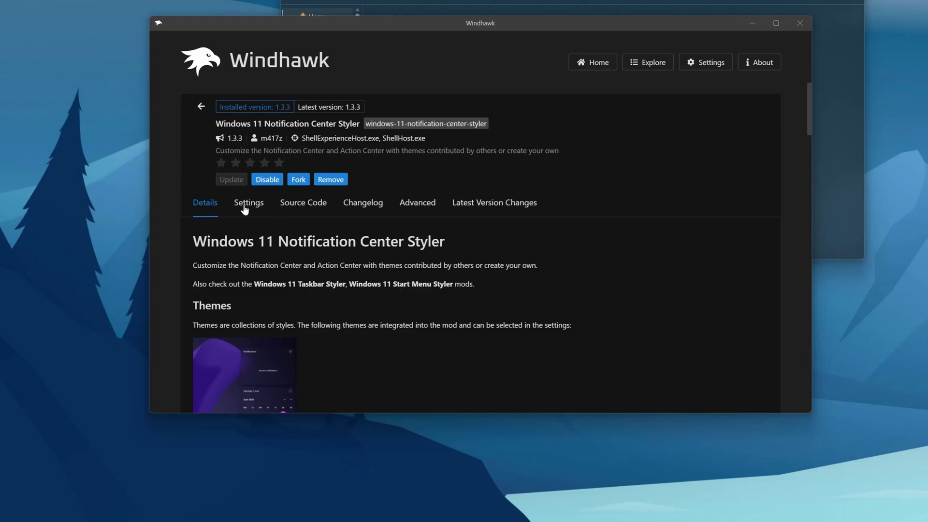
Step: Set the mod's theme to TranslucentShell and save the settings
{"action": "left_click", "coordinate": [247, 208]}
{"action": "left_click", "coordinate": [251, 299]}
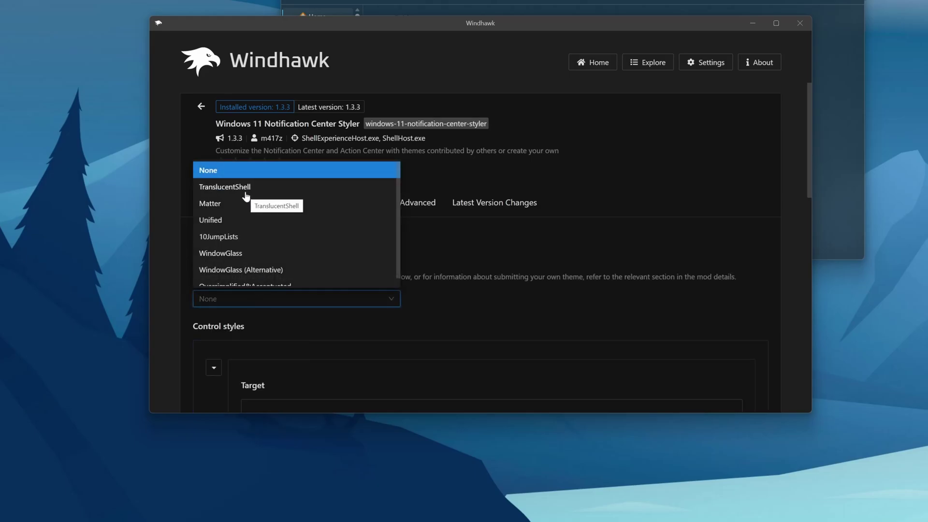
{"action": "left_click", "coordinate": [246, 192]}
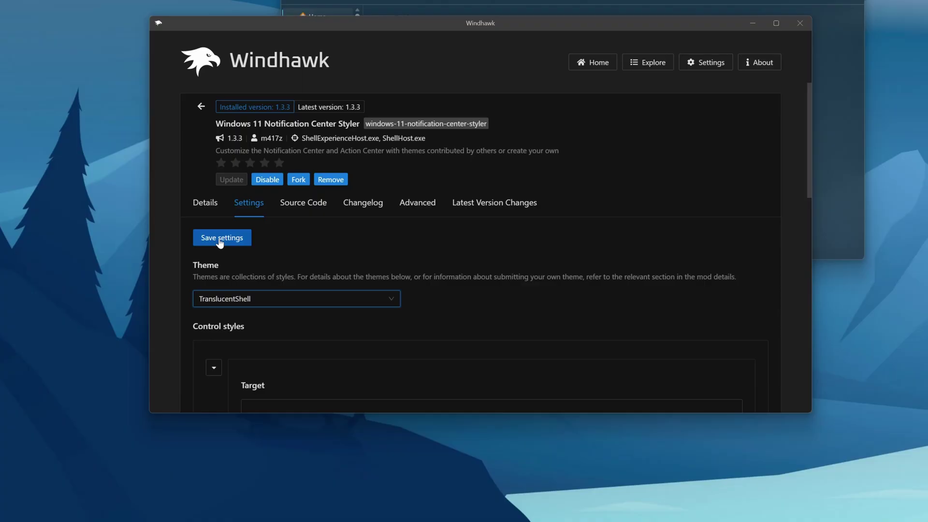
{"action": "left_click", "coordinate": [220, 242]}
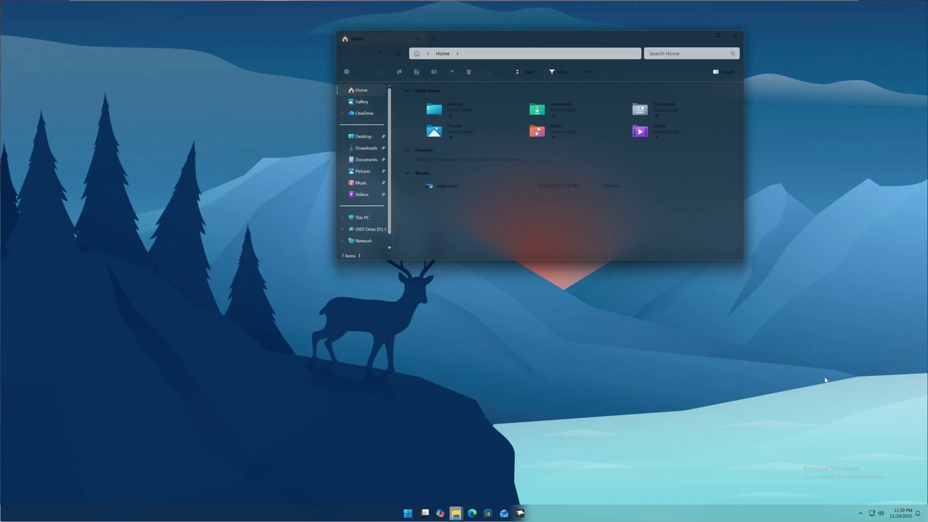
Step: Check the restyled notifications panel, then show it alongside the translucent Start menu
{"action": "left_click", "coordinate": [903, 514]}
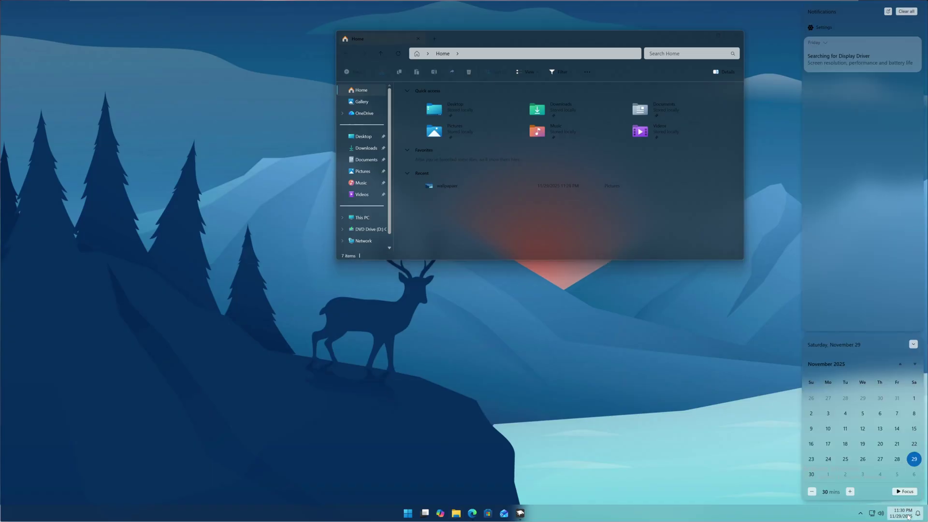
{"action": "left_click", "coordinate": [781, 297]}
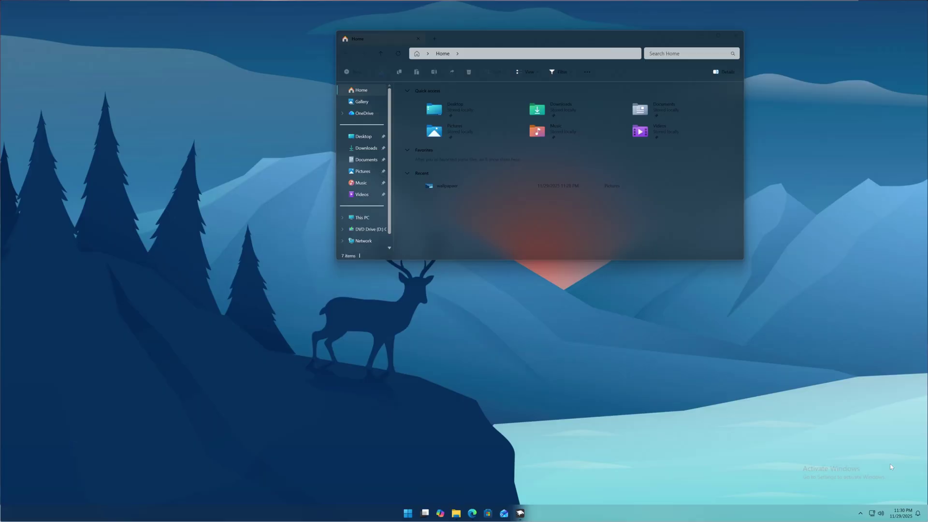
{"action": "left_click", "coordinate": [903, 514]}
{"action": "left_click", "coordinate": [474, 421]}
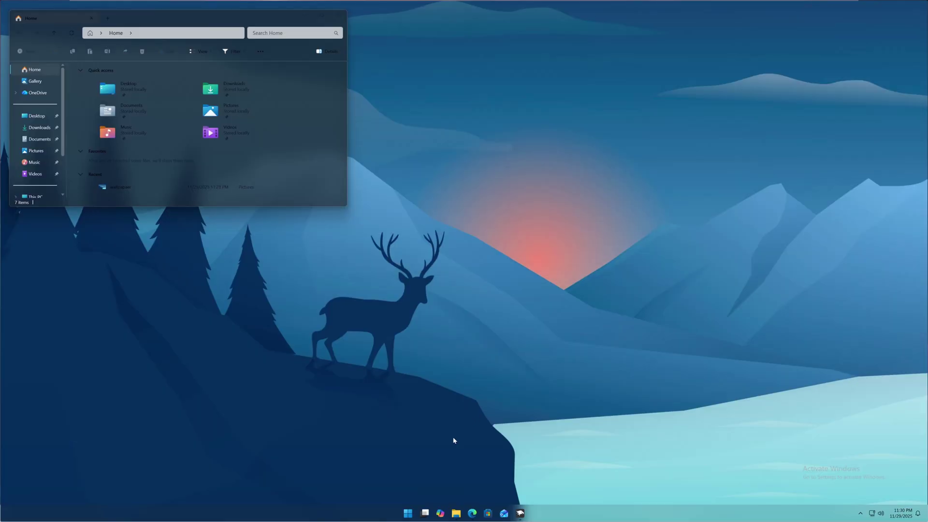
{"action": "left_click", "coordinate": [408, 513]}
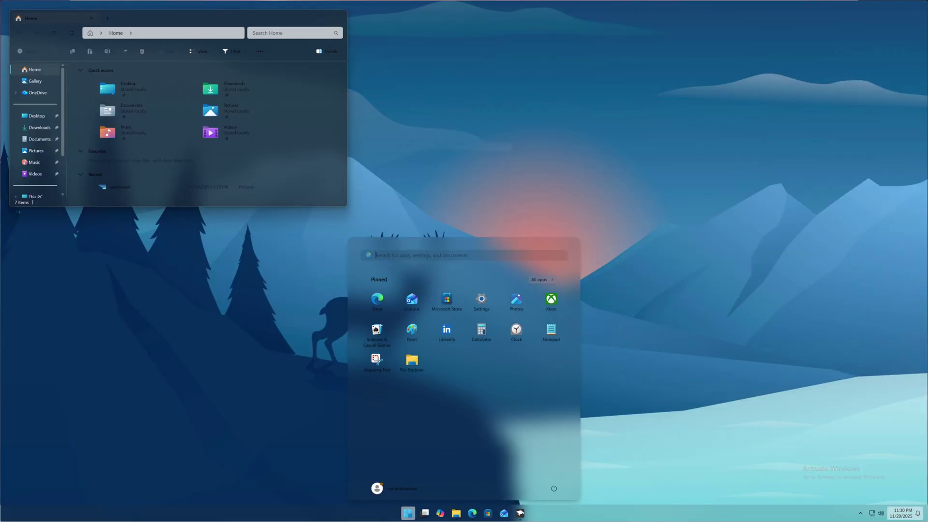
{"action": "left_click", "coordinate": [912, 518]}
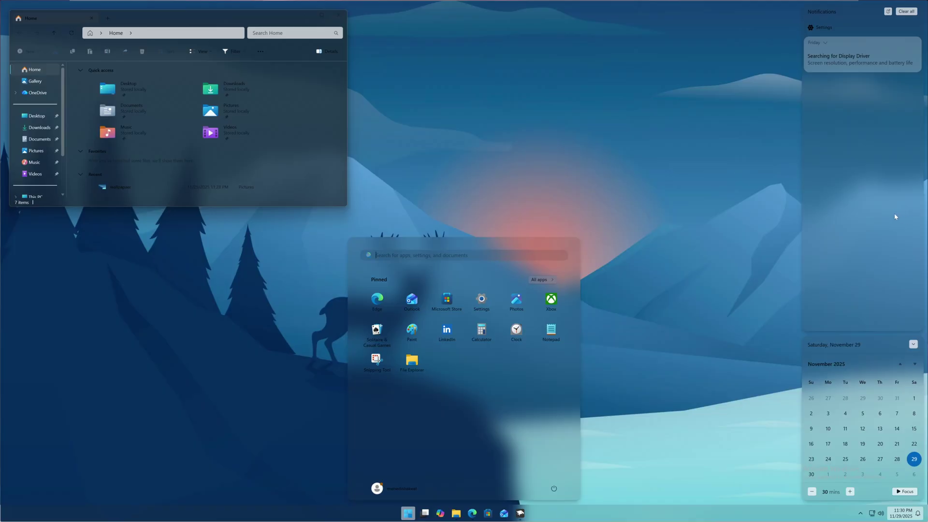